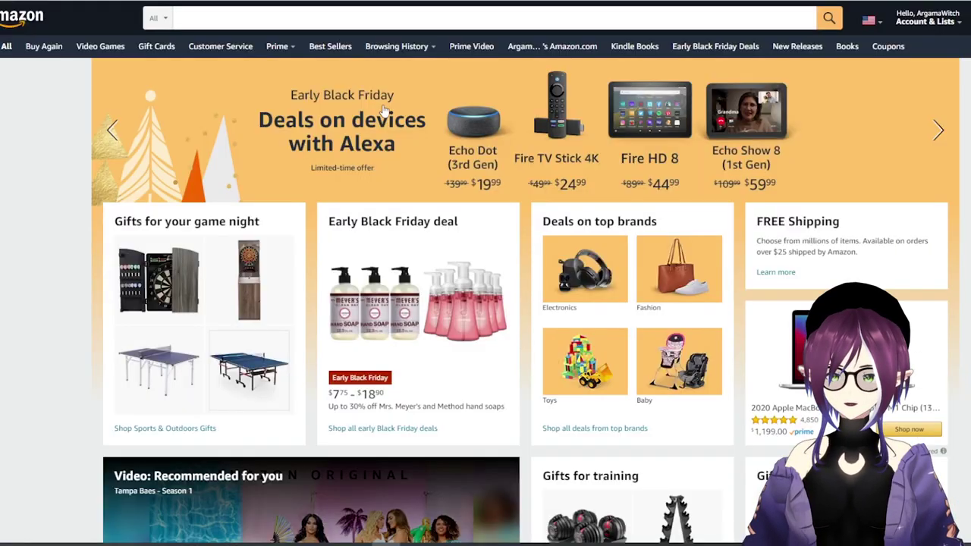
Search the store for 3D resin printers and add the ELEGOO Mars 2 Pro 3D Printer to the cart
left_click(390, 18)
type("3d printers")
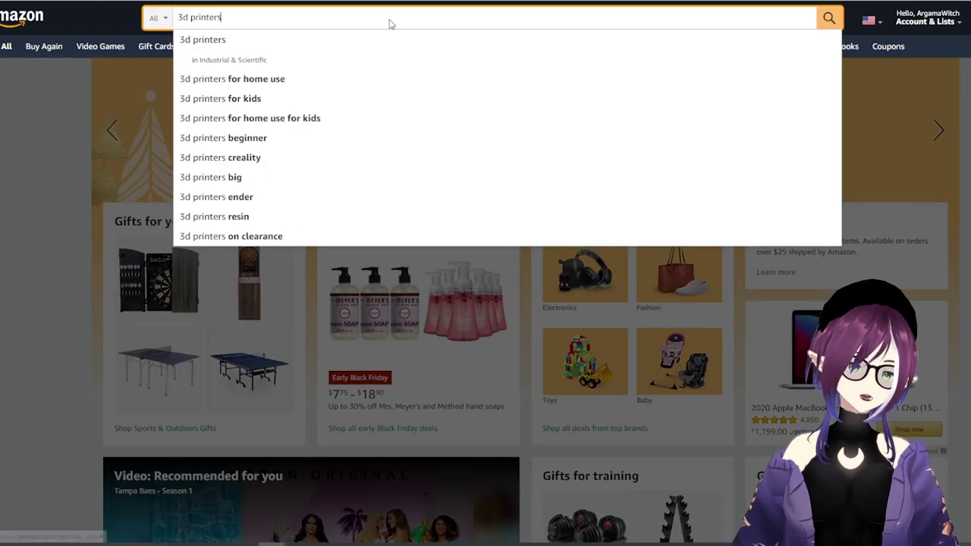
key("Return")
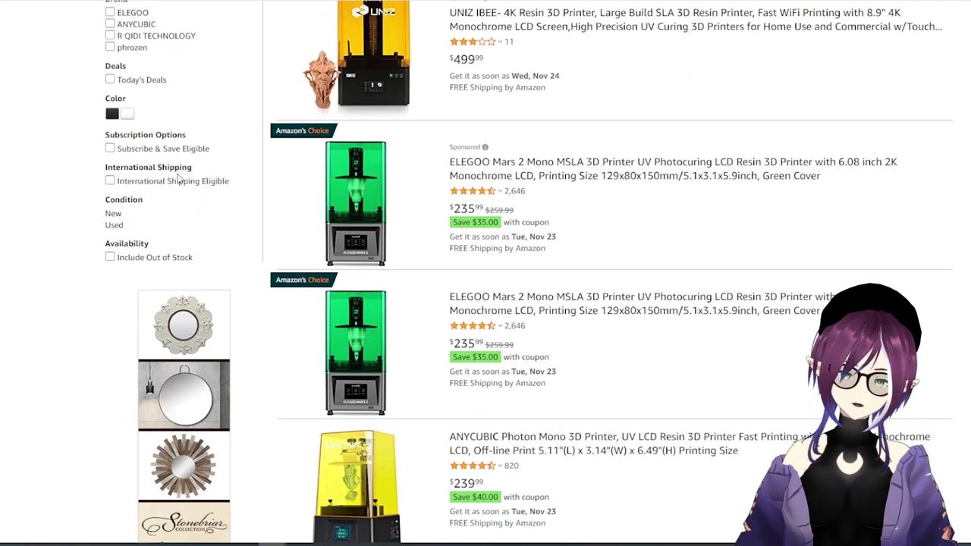
scroll(607, 273, "down", 4)
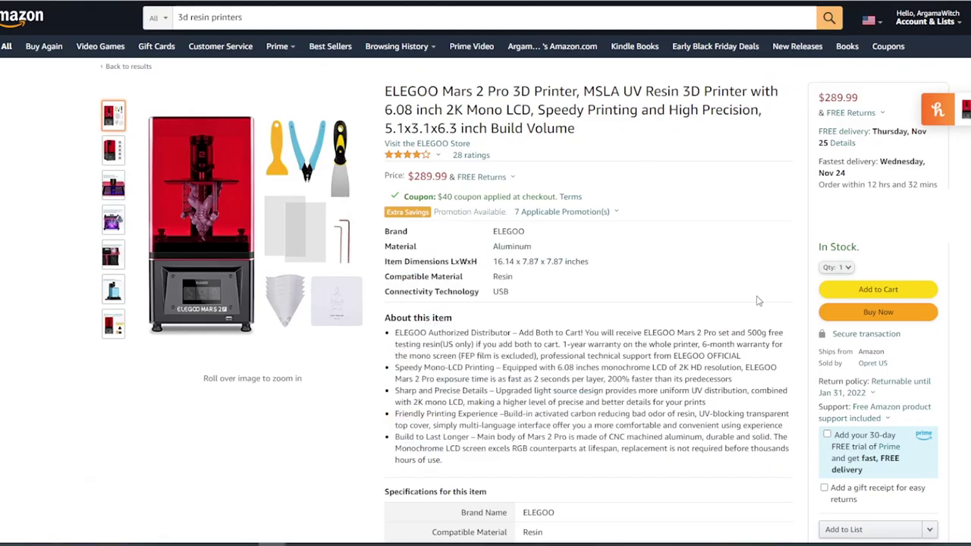
left_click(852, 291)
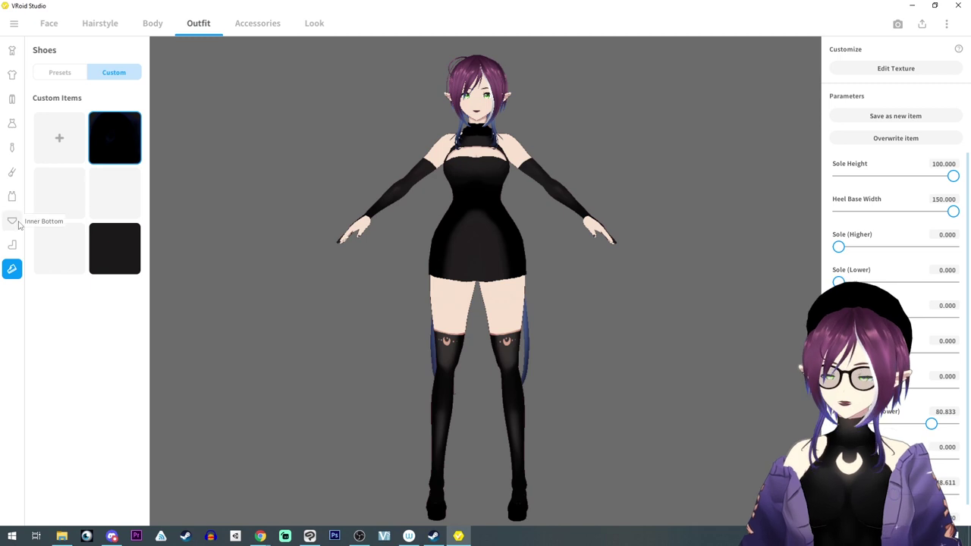
Apply the white custom pencil-skirt dress to the avatar and hide its Default Design texture layer
left_click(12, 125)
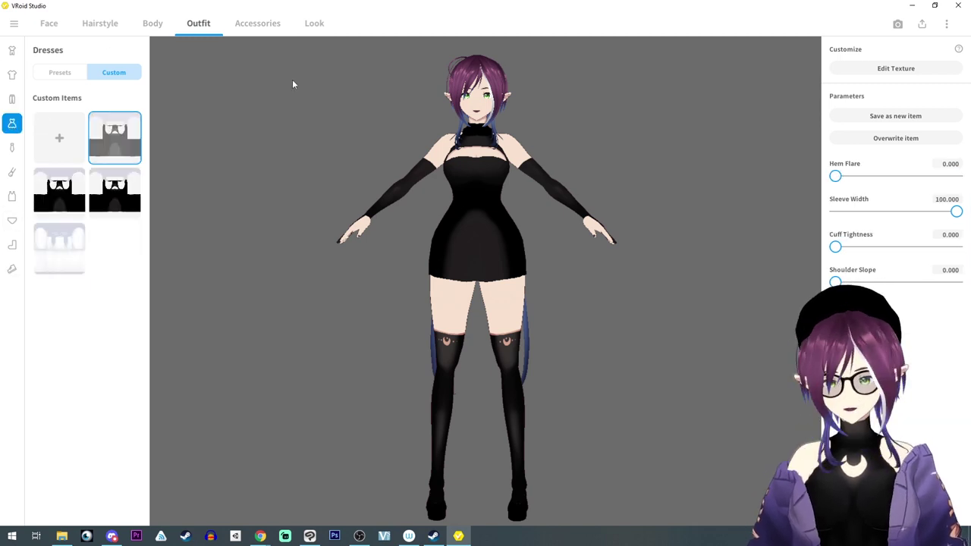
left_click(53, 250)
left_click(850, 70)
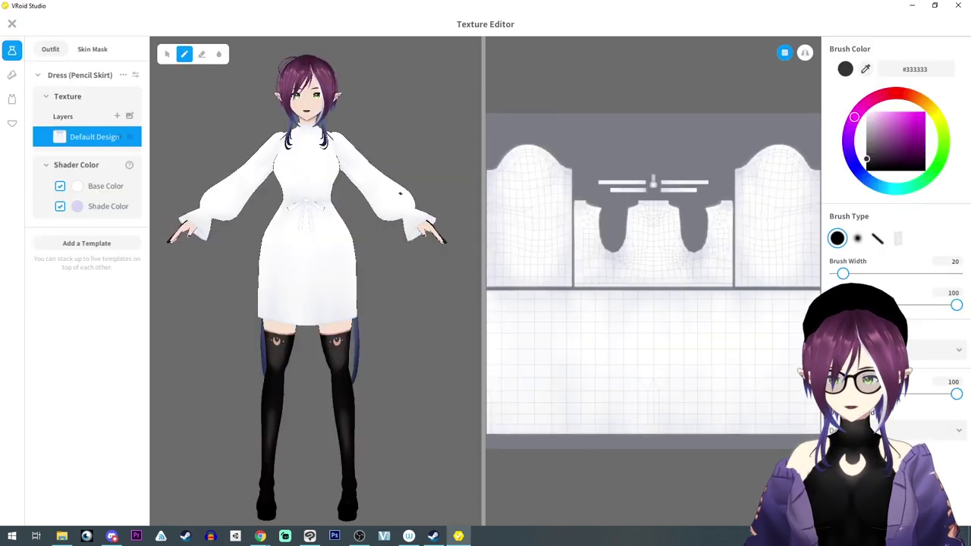
left_click(129, 137)
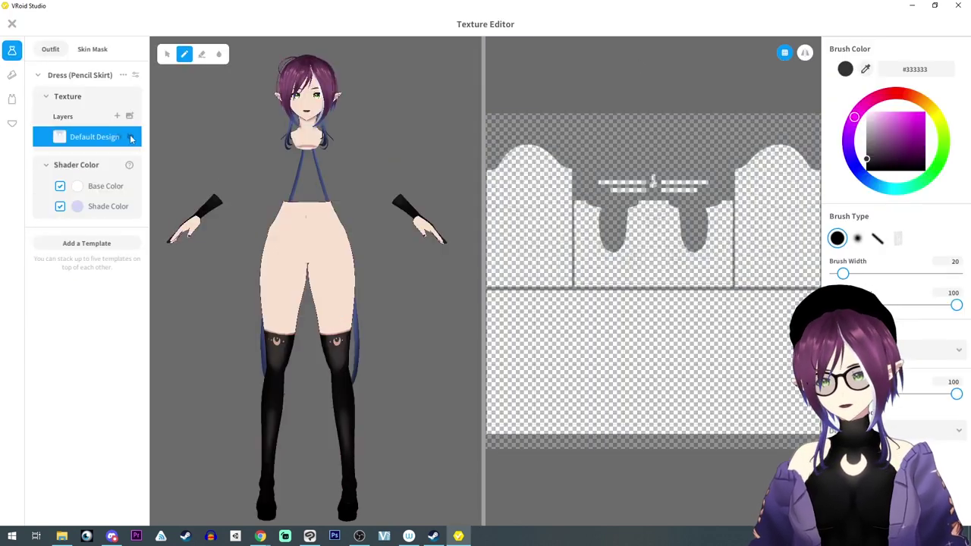
Paint the dress's skin mask fully white (#FFFFFF) with symmetry and brush width 236, and close the texture editor without saving
left_click(92, 49)
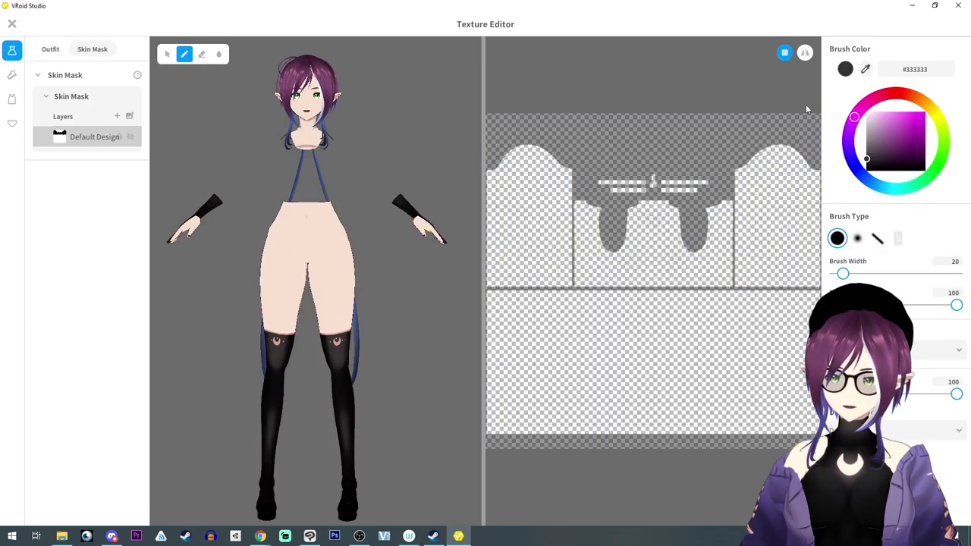
left_click(805, 53)
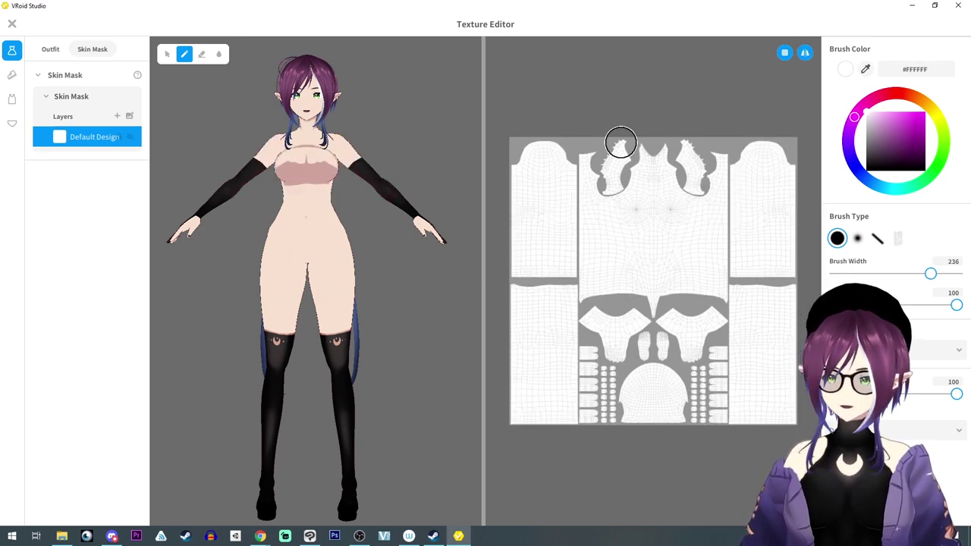
right_click_drag(439, 331, 440, 357)
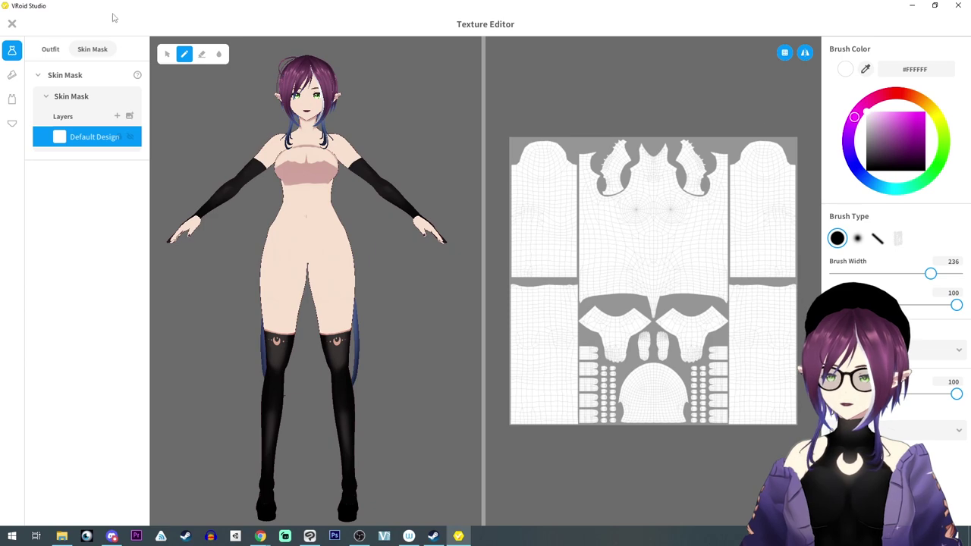
left_click(12, 24)
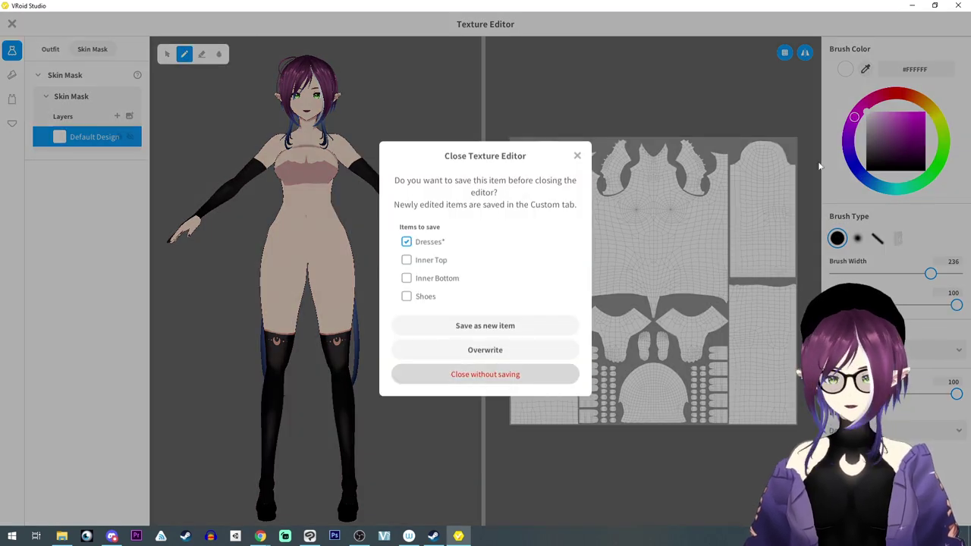
left_click(486, 373)
Set the VRM export to delete transparent meshes and proceed to the avatar's VRM settings
left_click(923, 26)
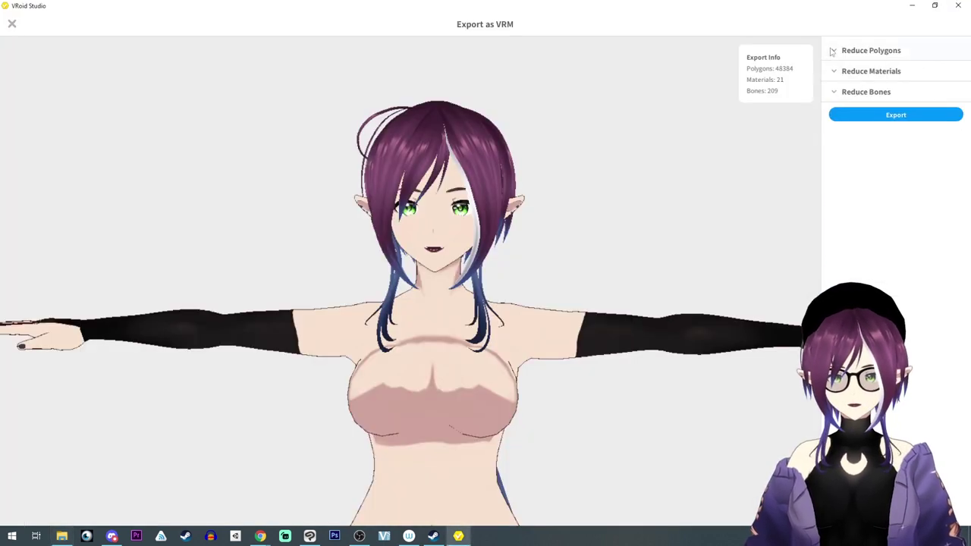
left_click(834, 51)
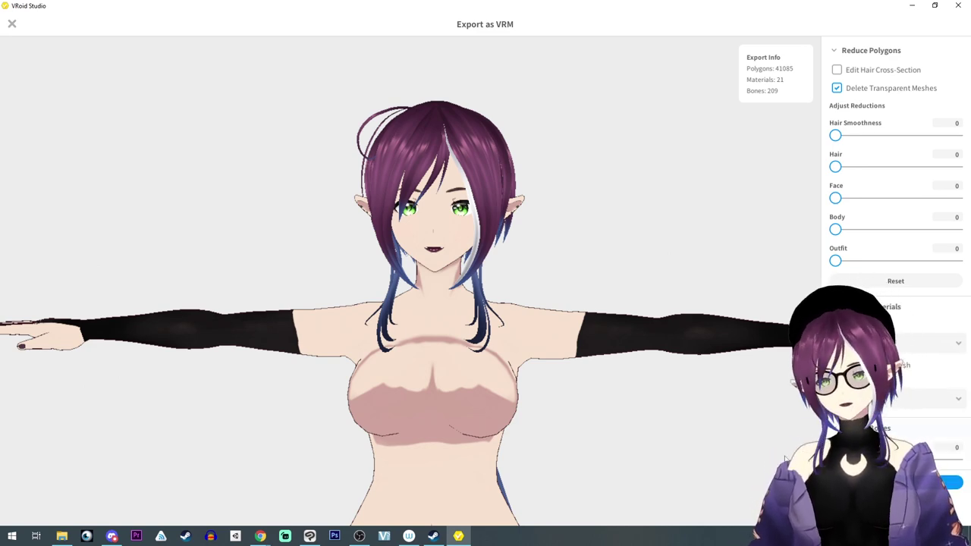
right_click_drag(787, 460, 574, 400)
left_click(896, 482)
Fill in the VRM settings with the title ArgamaModel, the creator's name and version 112421
left_click(412, 176)
left_click(429, 176)
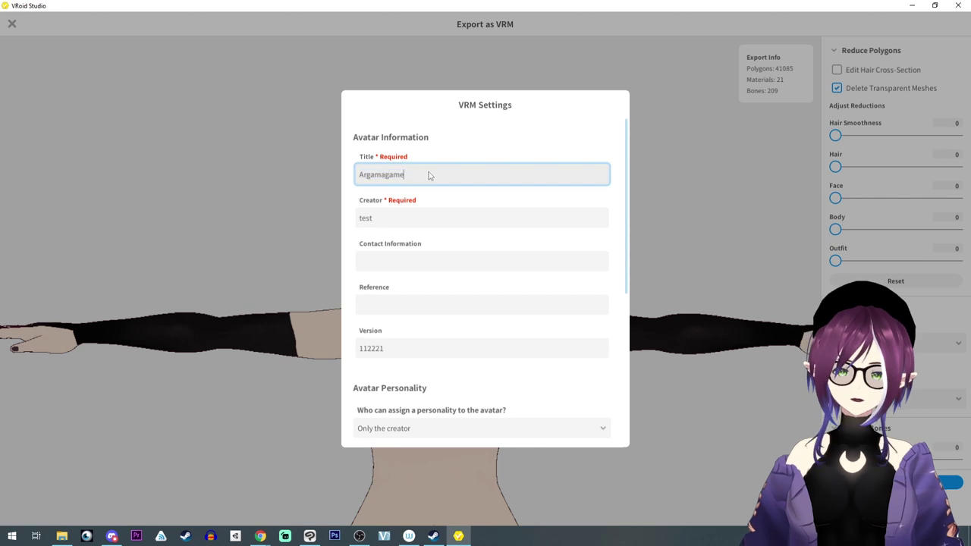
key("Tab")
type("Argama")
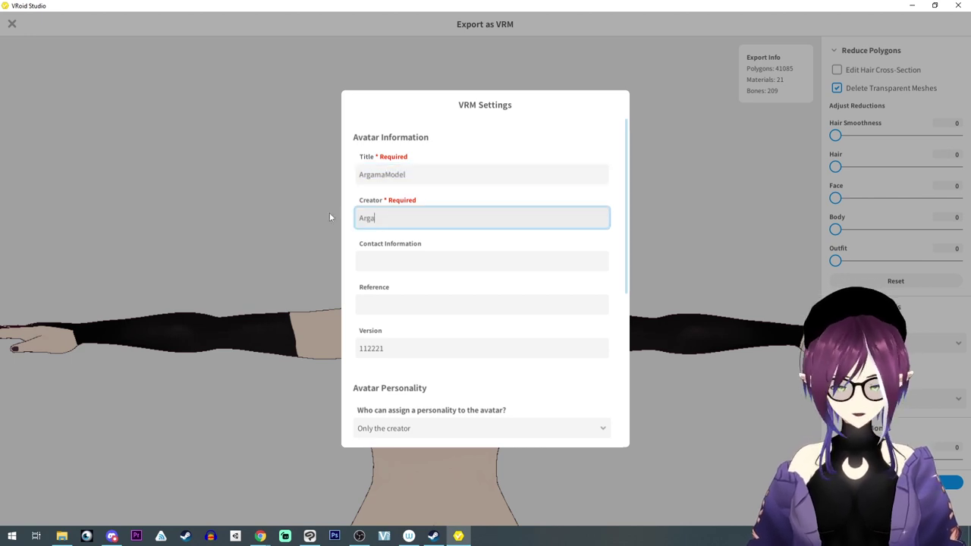
key("Tab")
key("Tab")
key("Tab")
type("112421")
scroll(447, 321, "down", 5)
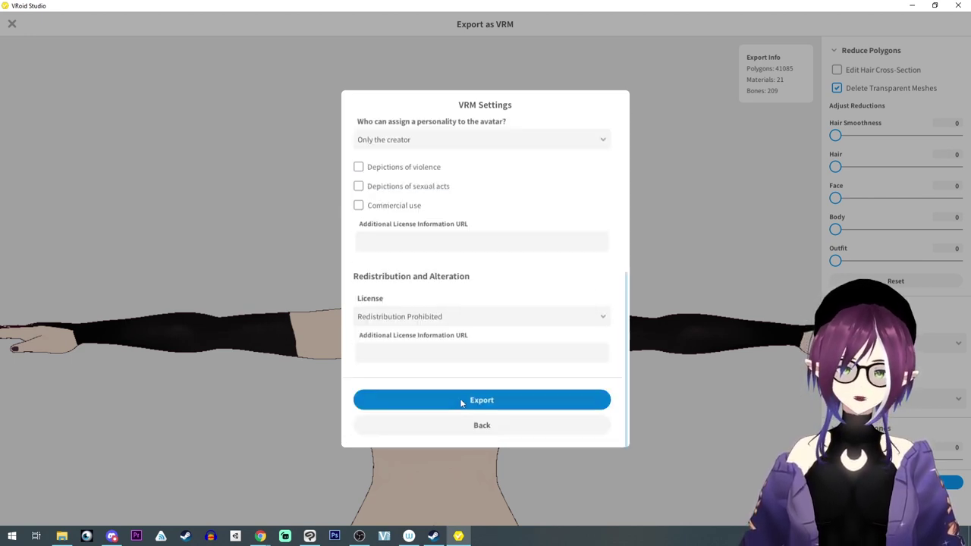
Export the bare-bodied avatar as a VRM file and return to the model editor
left_click(460, 402)
left_click(40, 92)
left_click(580, 432)
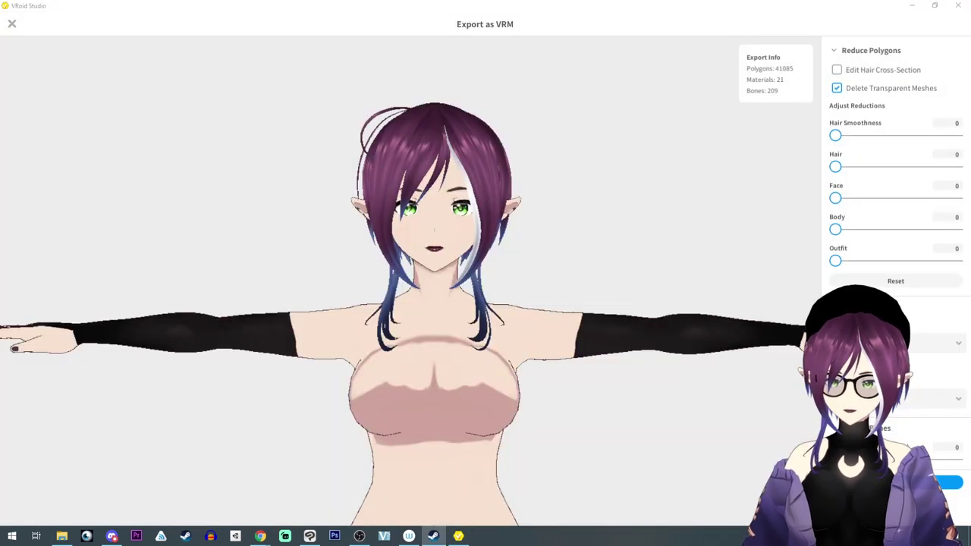
left_click(12, 26)
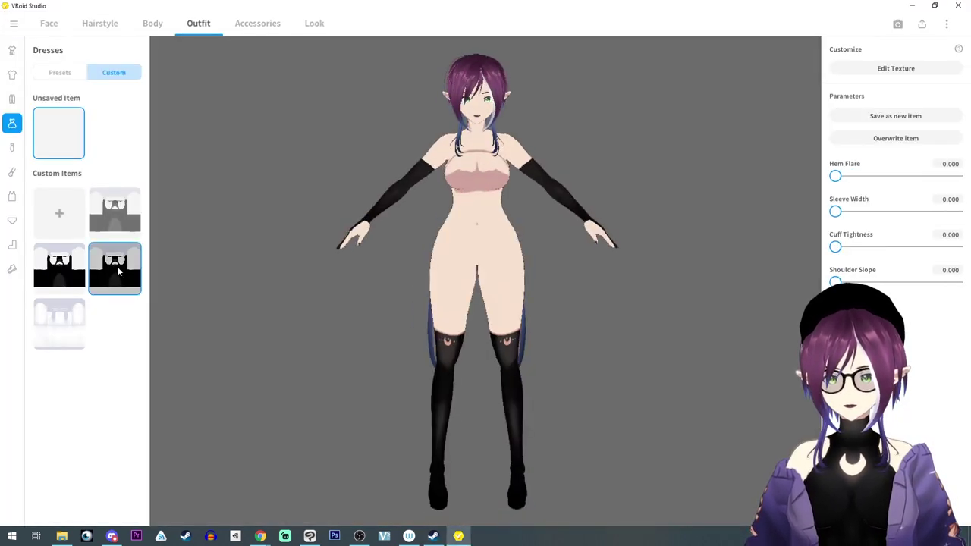
Apply the first black dress among the custom items and check it from behind
left_click(115, 267)
left_click(115, 213)
right_click_drag(228, 280, 636, 122)
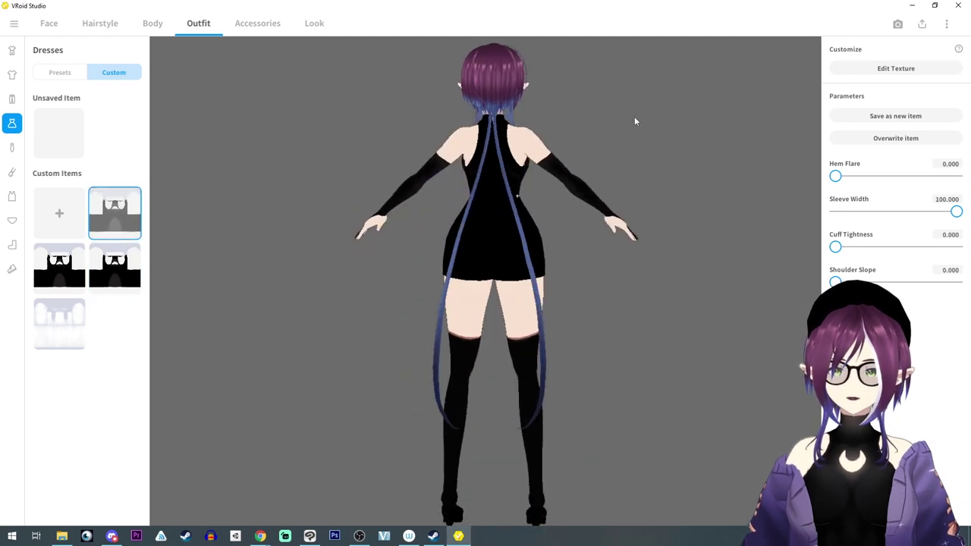
Examine the black dress's Default Design layer and shape parameters in the texture editor
left_click(880, 68)
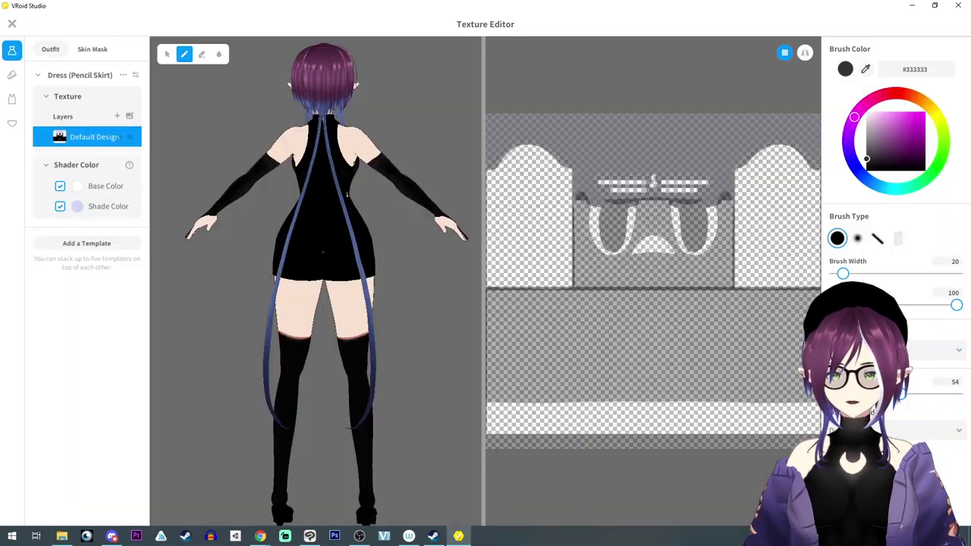
left_click(131, 137)
left_click(130, 137)
left_click(135, 75)
right_click_drag(444, 188, 370, 196)
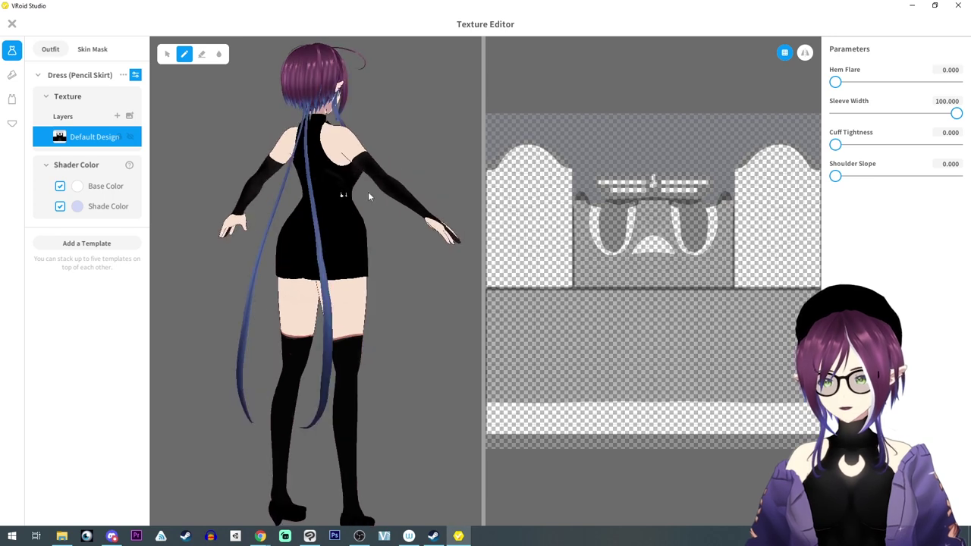
left_click(12, 24)
left_click(486, 372)
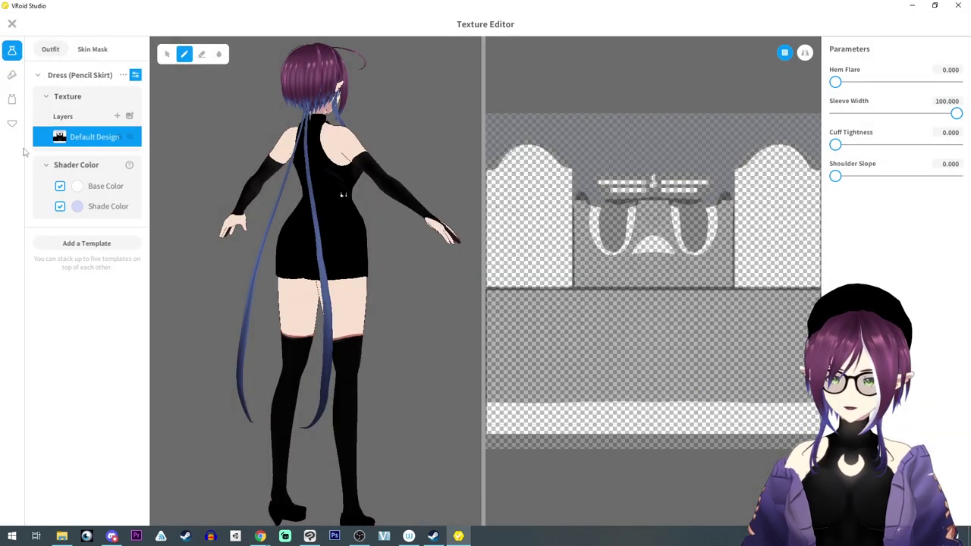
Hide all texture layers of the heels and close the texture editor without saving
left_click(12, 74)
left_click(123, 133)
left_click(124, 154)
middle_click_drag(218, 312, 219, 131)
left_click(13, 24)
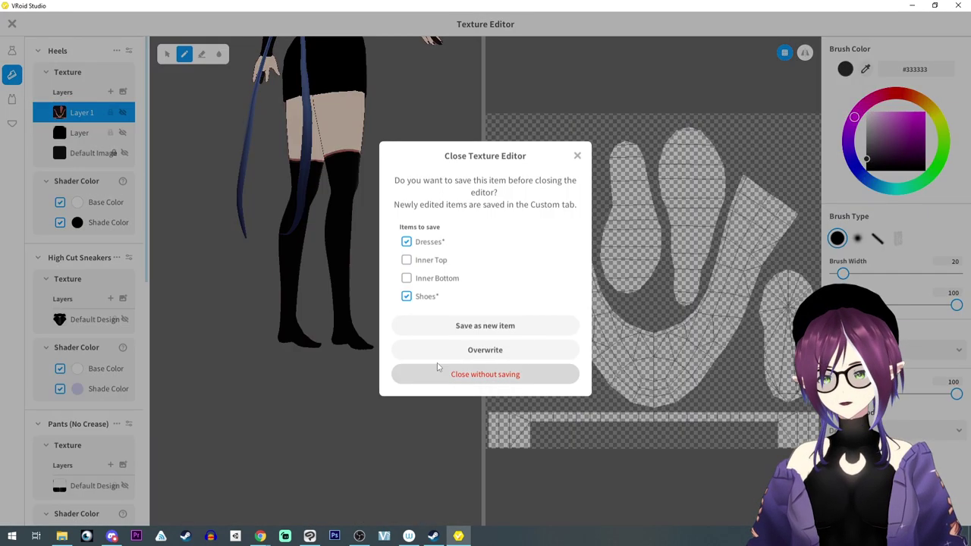
left_click(486, 374)
Hide the Default Design skin layer of the last custom body item and leave the texture editor
left_click(152, 22)
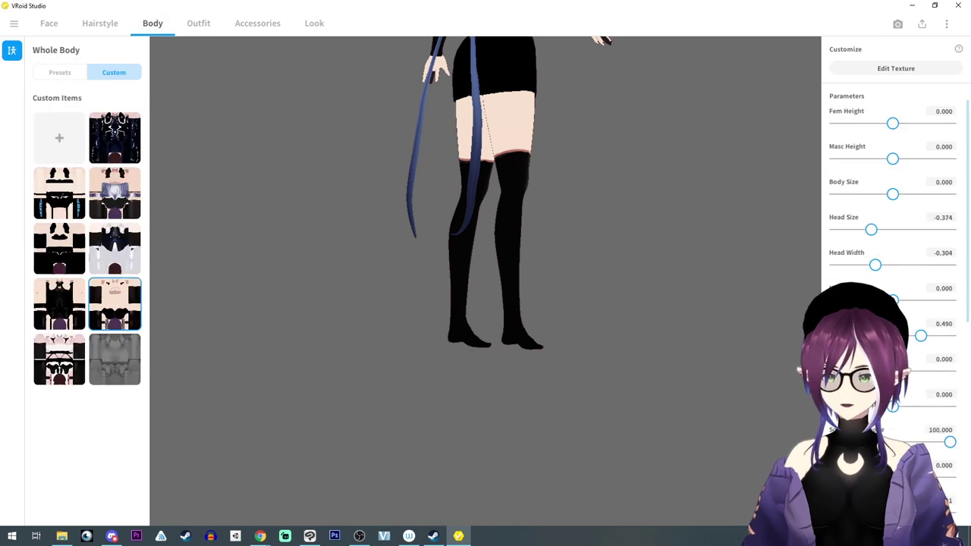
left_click(115, 359)
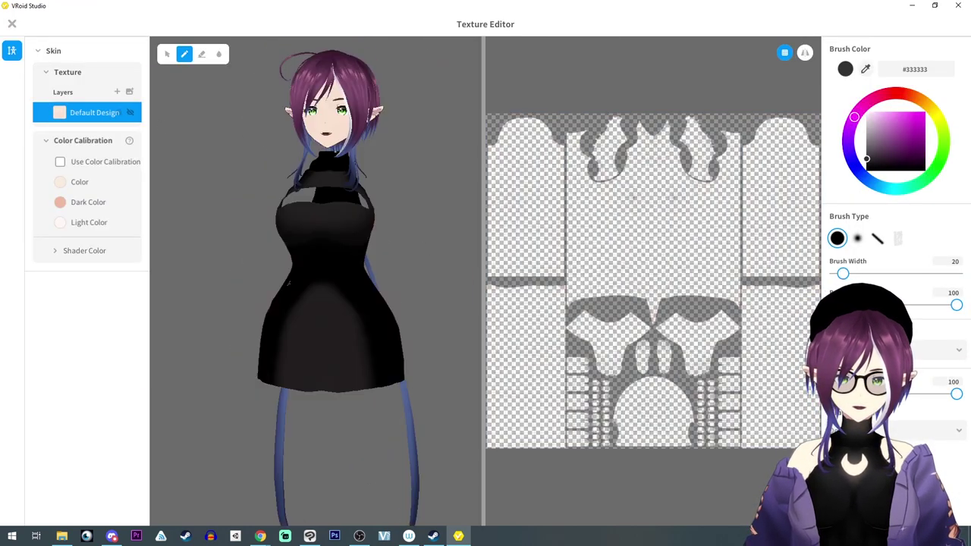
left_click(11, 23)
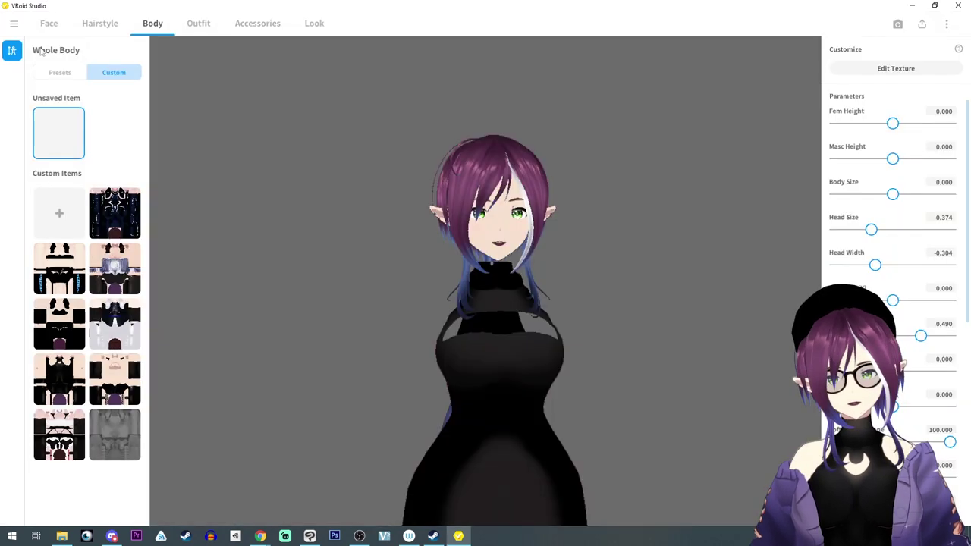
Remove the avatar's hair and ahoge by applying the empty hairstyle presets
left_click(100, 23)
left_click(60, 72)
left_click(59, 123)
left_click(13, 194)
left_click(59, 123)
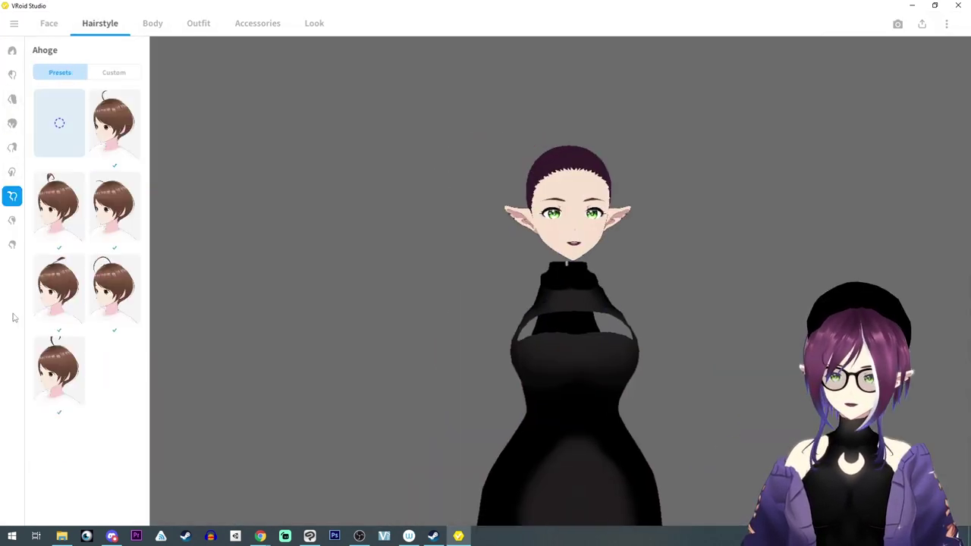
Remove the base hair by applying its empty preset, leaving the head bald
left_click(12, 244)
left_click(54, 134)
right_click(122, 123)
left_click(154, 150)
left_click(60, 72)
left_click(70, 149)
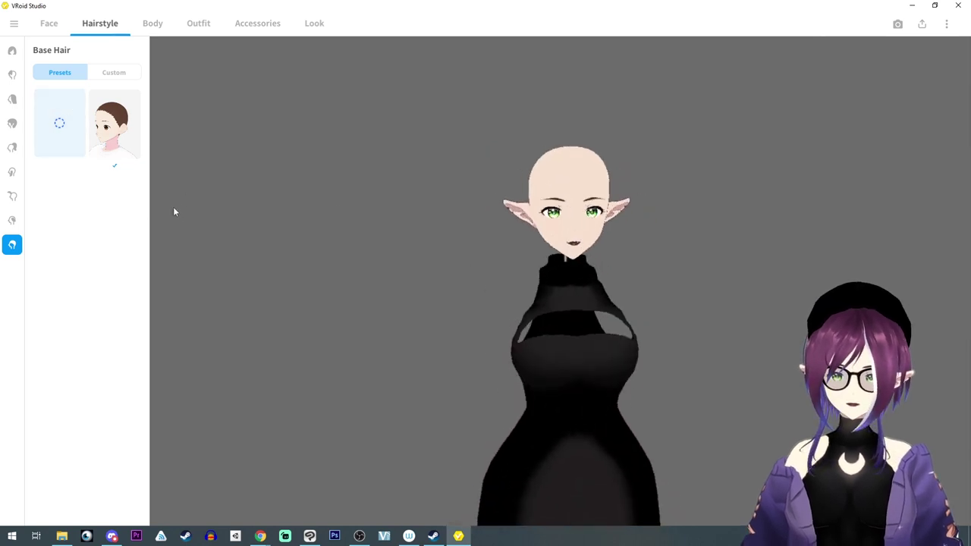
Open the face textures for editing and hide the irises, eye highlights and scleras layers
middle_click_drag(173, 207, 134, 202)
left_click(49, 23)
left_click(12, 74)
left_click(12, 99)
left_click(896, 69)
left_click(896, 68)
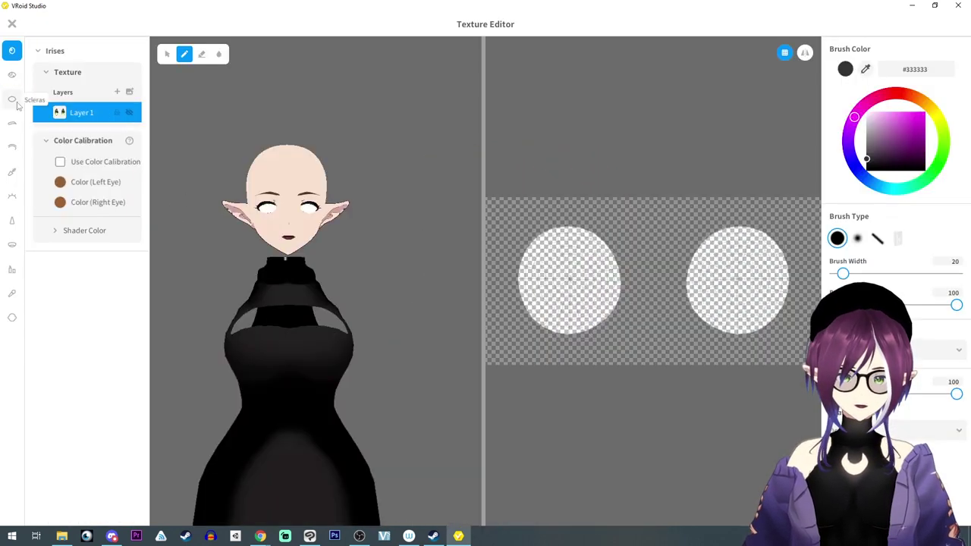
left_click(12, 74)
left_click(12, 98)
Hide the texture layers of the eyebrows, eyelids and eyeliner
left_click(12, 123)
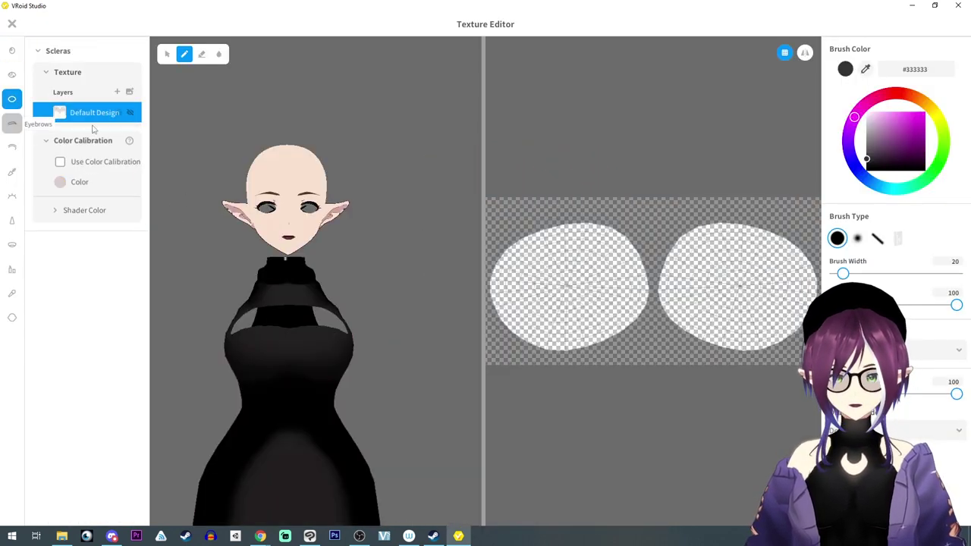
left_click(13, 147)
left_click(12, 172)
left_click(12, 196)
left_click(12, 172)
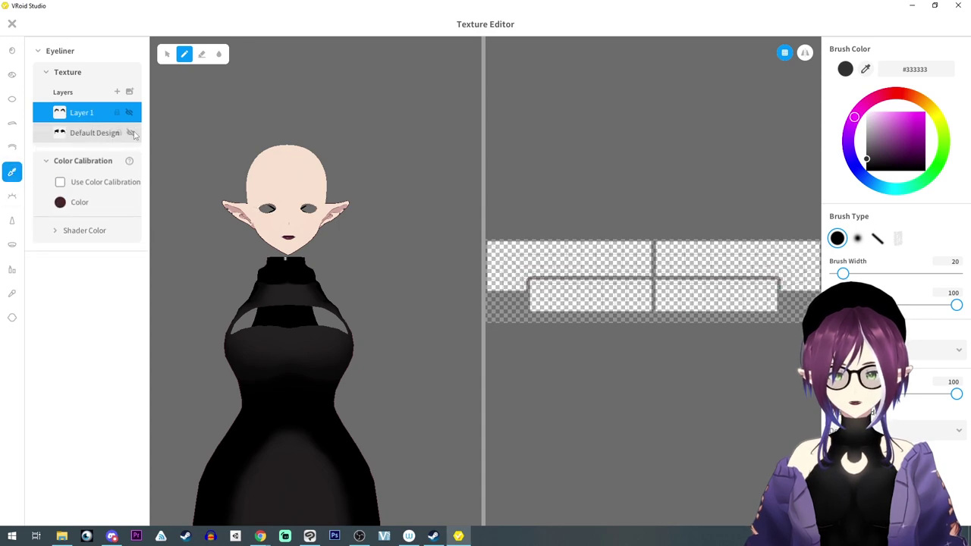
Hide the texture layers of the eyelashes, nose contour, mouth inside, lips and cheeks
left_click(12, 196)
left_click(12, 221)
left_click(12, 245)
left_click(12, 269)
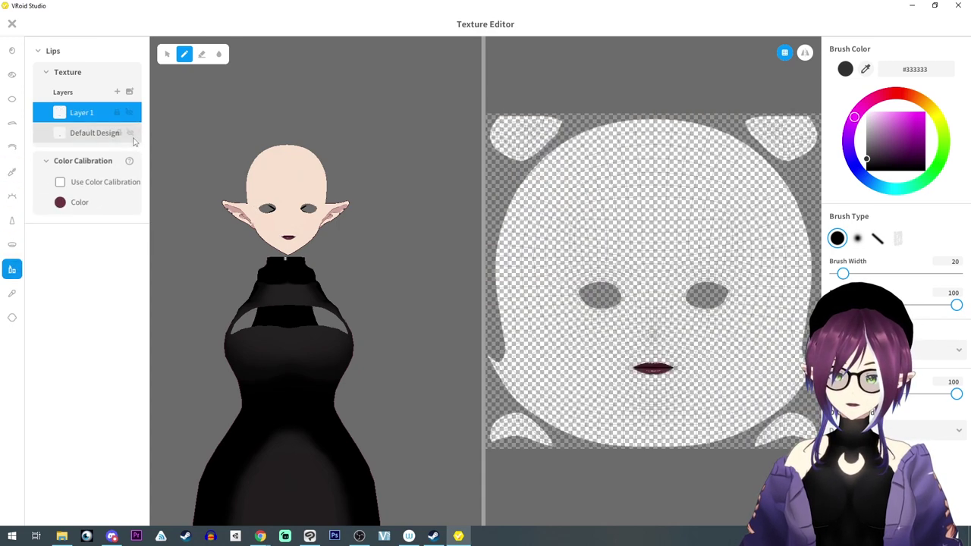
left_click(12, 294)
left_click(130, 112)
Hide the face skin layers, paint a small magenta (#FF00FF) circle on the forehead in a new layer, and close without saving
left_click(12, 317)
left_click(130, 112)
left_click(117, 92)
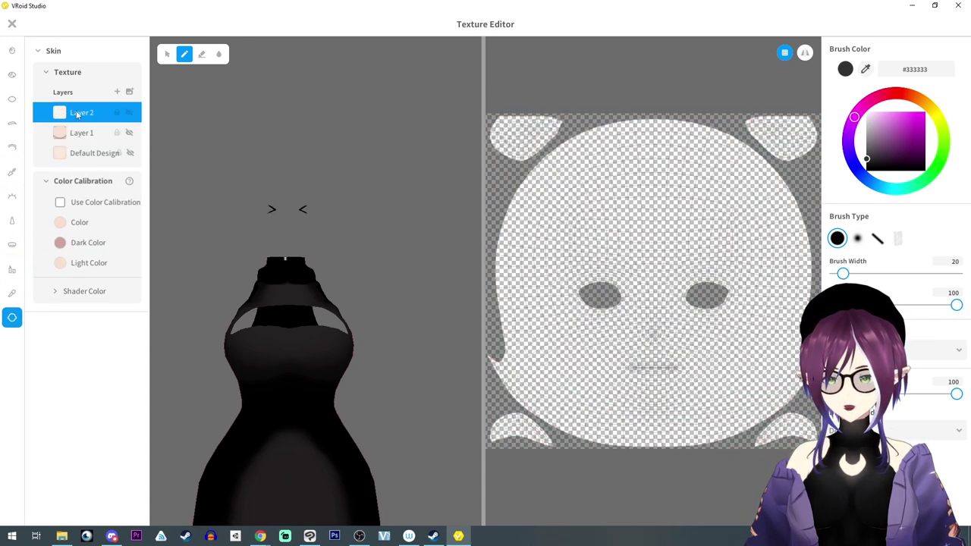
right_click_drag(372, 250, 304, 220)
left_click(13, 24)
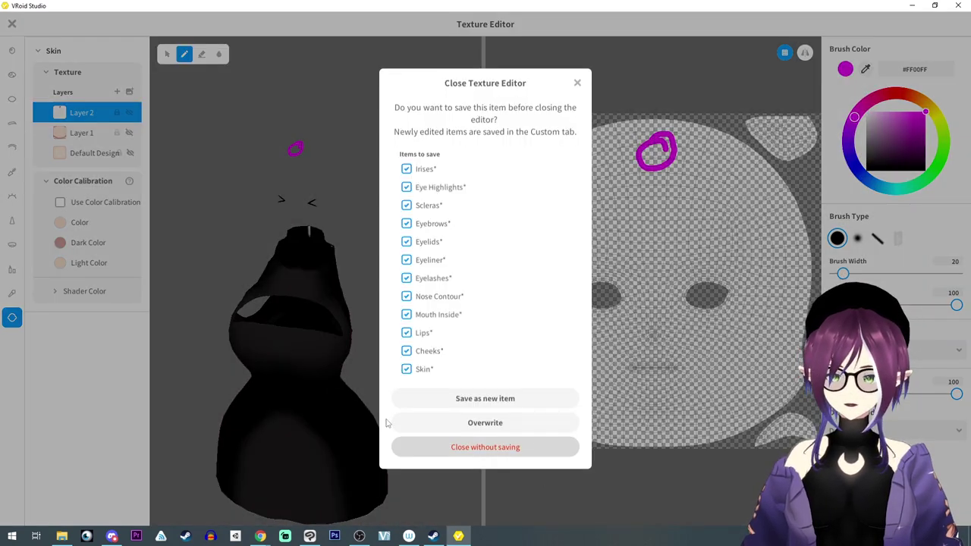
left_click(425, 446)
Export the dress as a VRM with transparent meshes deleted, saving it as ArgamaDress.vrm on the Desktop
left_click(925, 26)
left_click(821, 42)
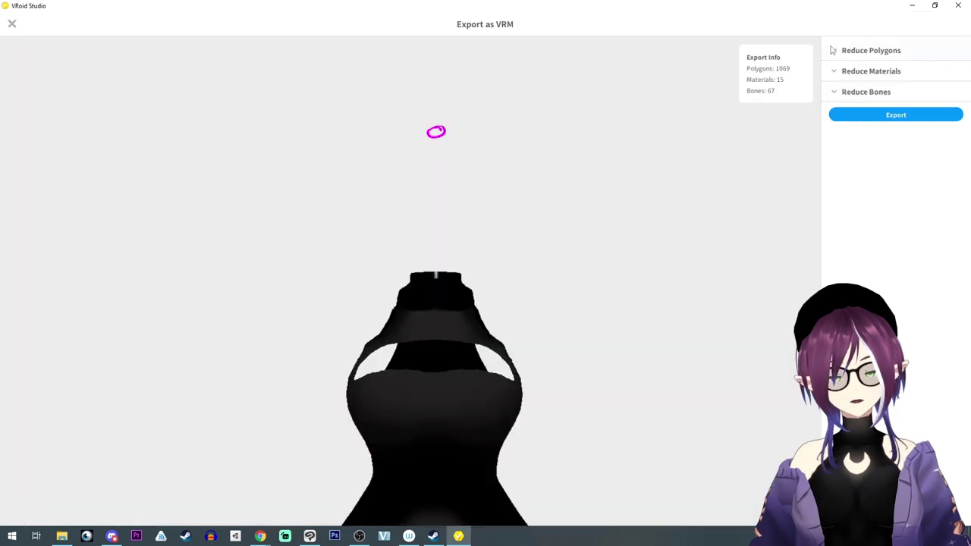
left_click(831, 48)
left_click(422, 176)
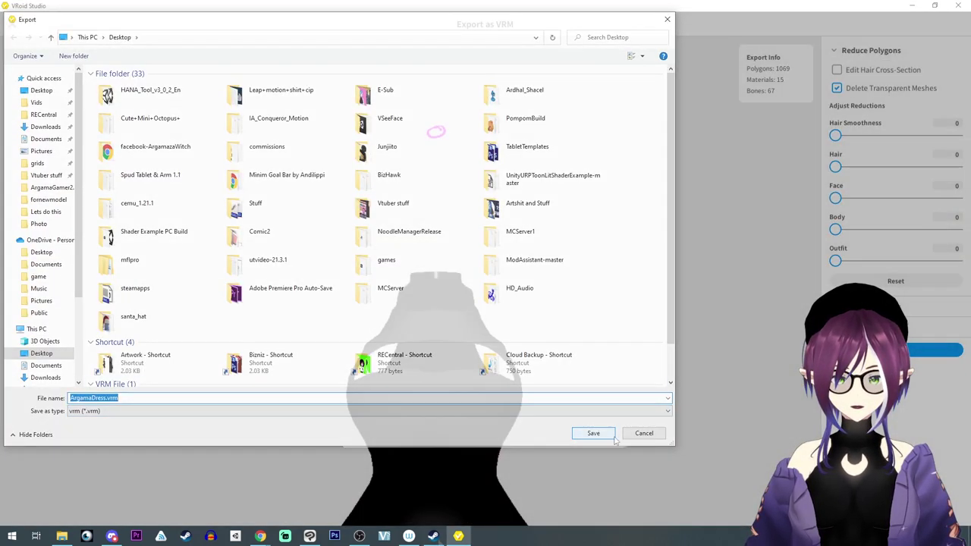
left_click(589, 434)
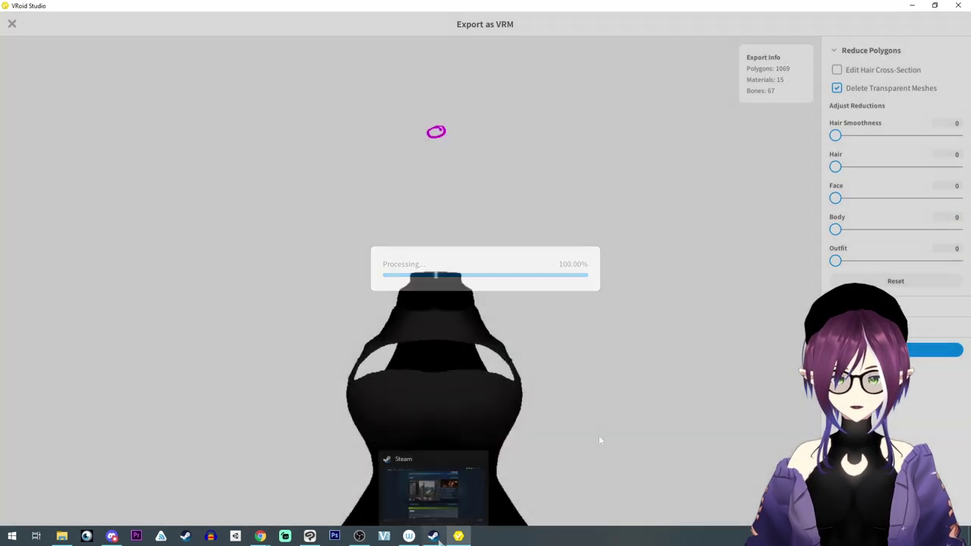
Switch to Blender via Steam and clear the default cube, camera and light from the new scene
left_click(435, 537)
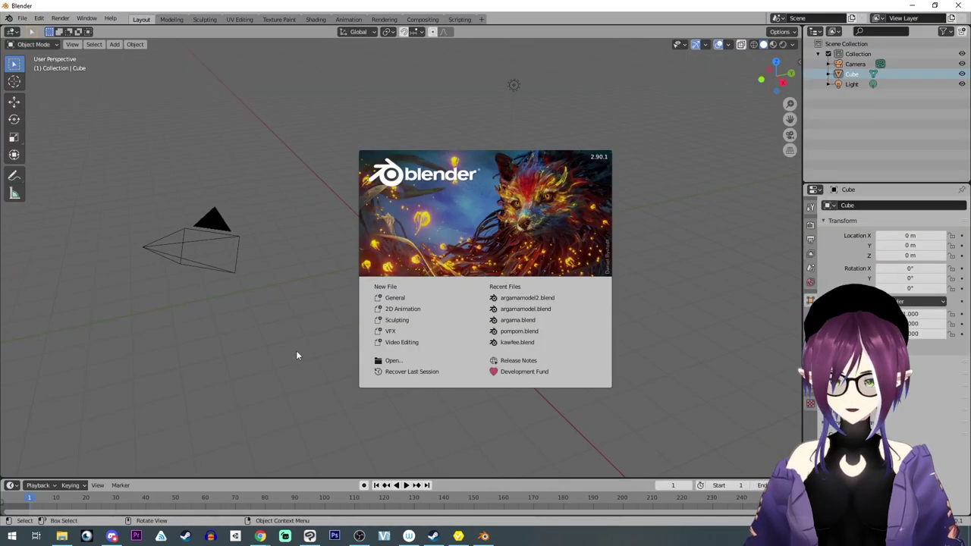
left_click(397, 298)
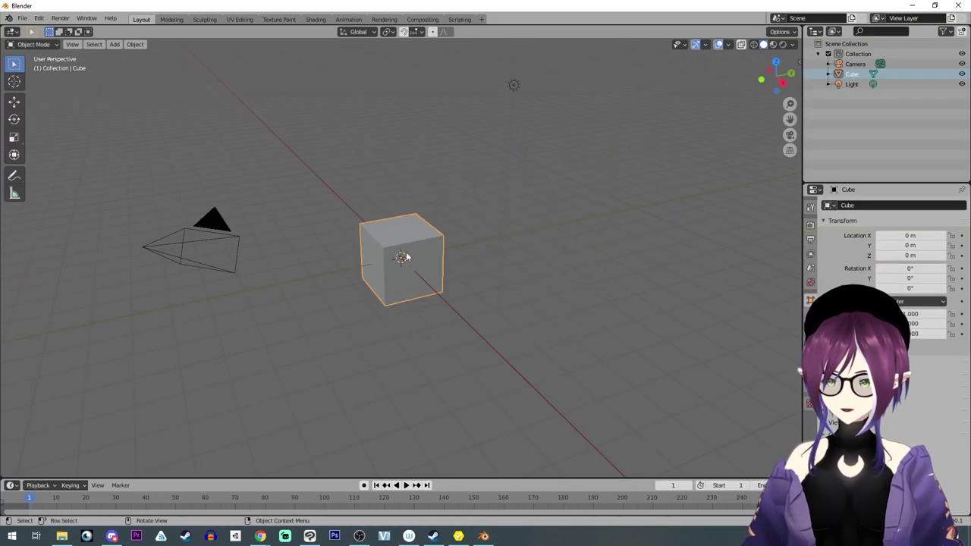
key("Delete")
left_click(217, 234)
key("Delete")
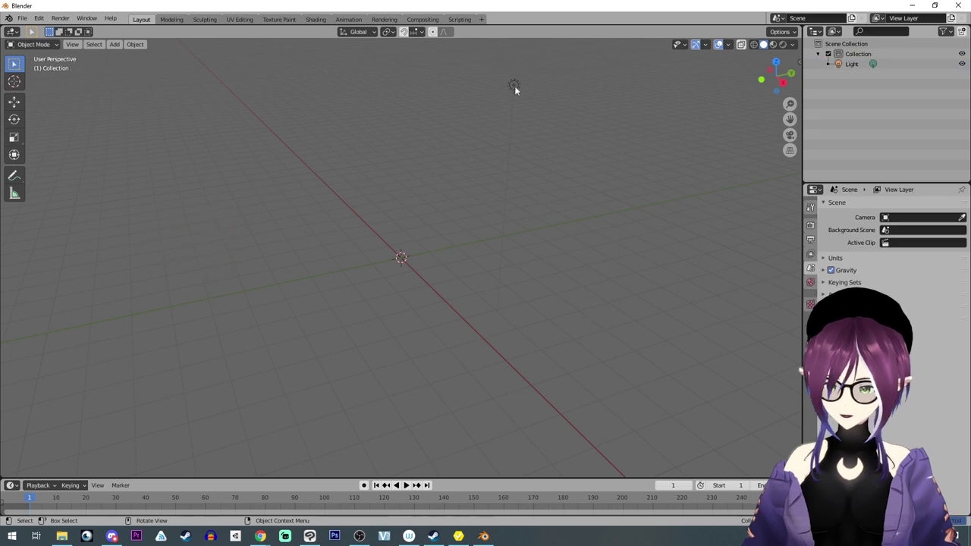
left_click(514, 86)
key("Delete")
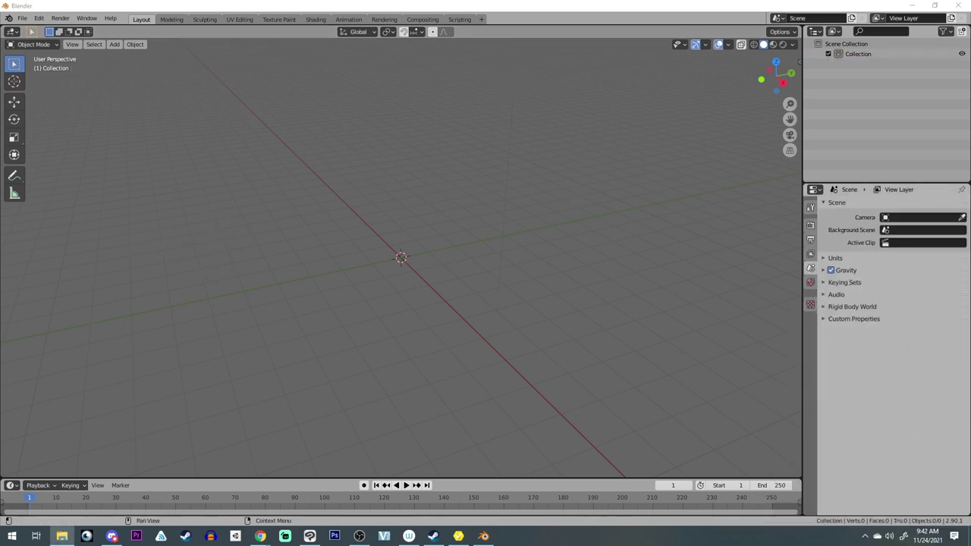
Import the exported dress model into the empty scene
left_click(22, 18)
mouse_move(46, 154)
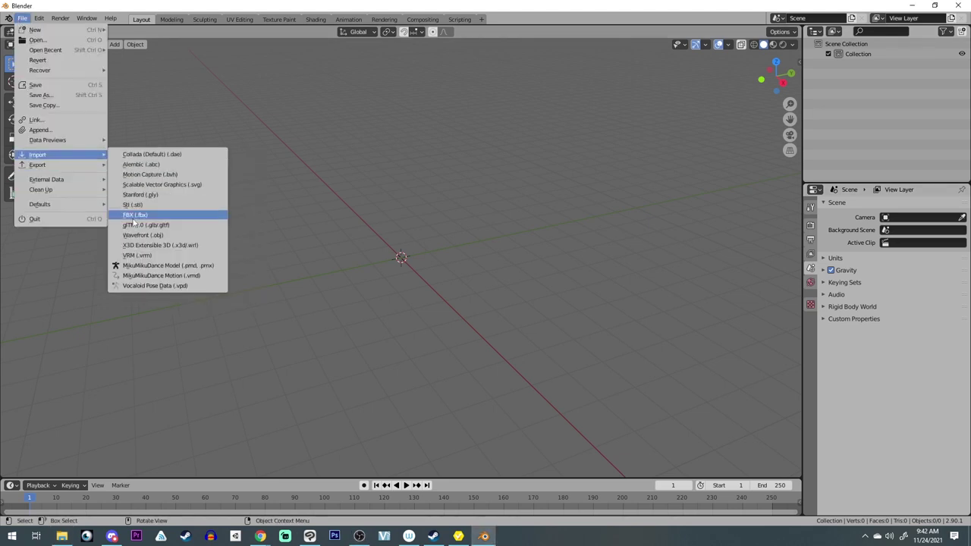
left_click(136, 215)
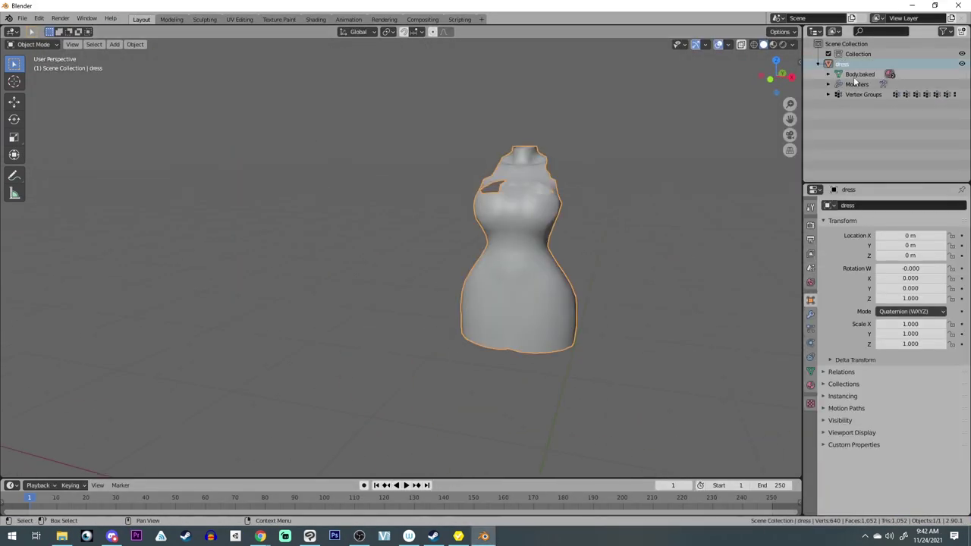
Edit the dress mesh and delete the stray vertices floating above its collar
key("Tab")
left_click_drag(482, 78, 566, 112)
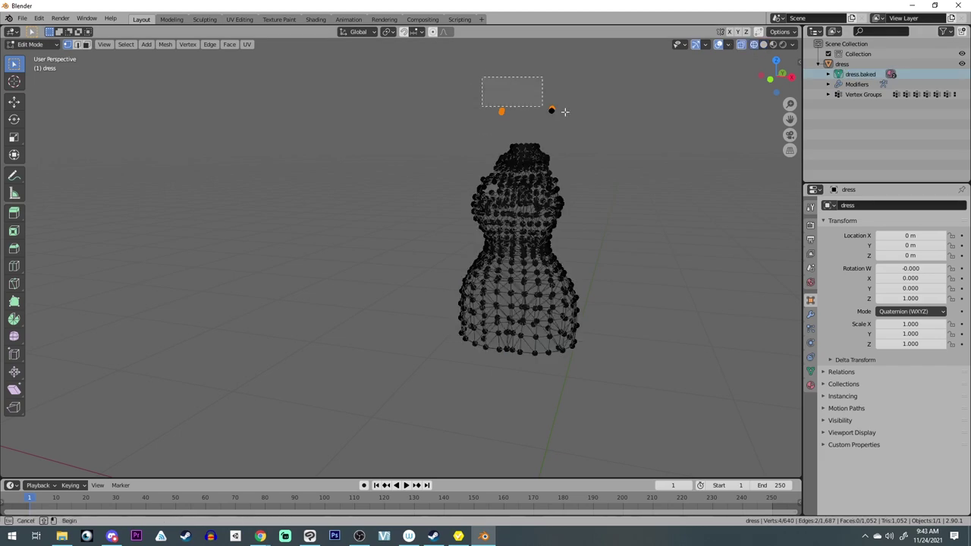
key("x")
Circle-select the unwanted vertices along the lower edge of the dress's chest opening and delete them
scroll(454, 261, "up", 5)
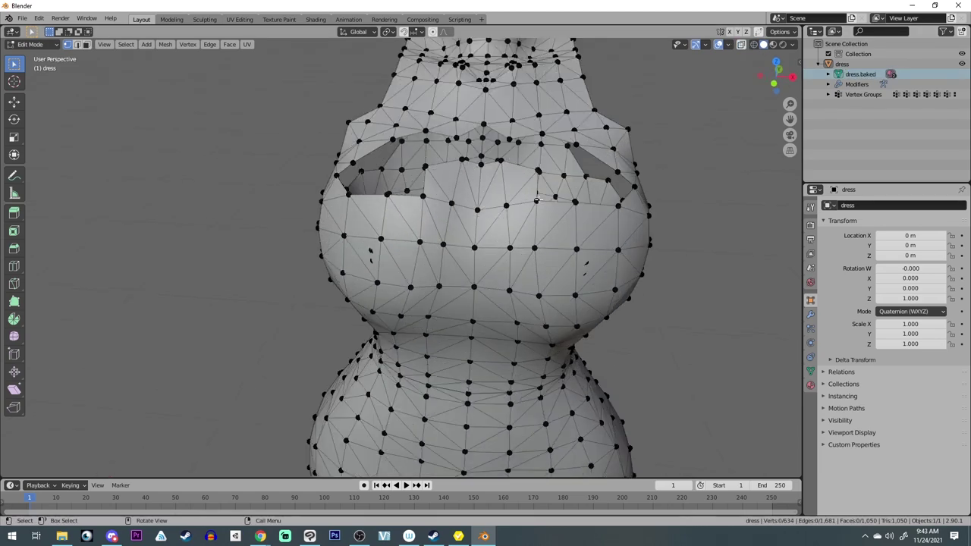
key("c")
left_click(432, 190)
left_click_drag(433, 190, 536, 200)
key("Escape")
key("x")
left_click(536, 199)
Merge neighbouring vertices along the dress's opening and reposition a vertex on its edge
mouse_move(536, 200)
middle_mouse_down()
mouse_move(425, 144)
mouse_move(499, 218)
mouse_move(365, 271)
mouse_move(313, 265)
mouse_move(303, 220)
mouse_move(496, 250)
middle_mouse_up()
key("m")
left_click(521, 248)
left_click(241, 218)
left_click(240, 249, "shift")
key("m")
left_click(240, 249)
key("g")
left_click(276, 268)
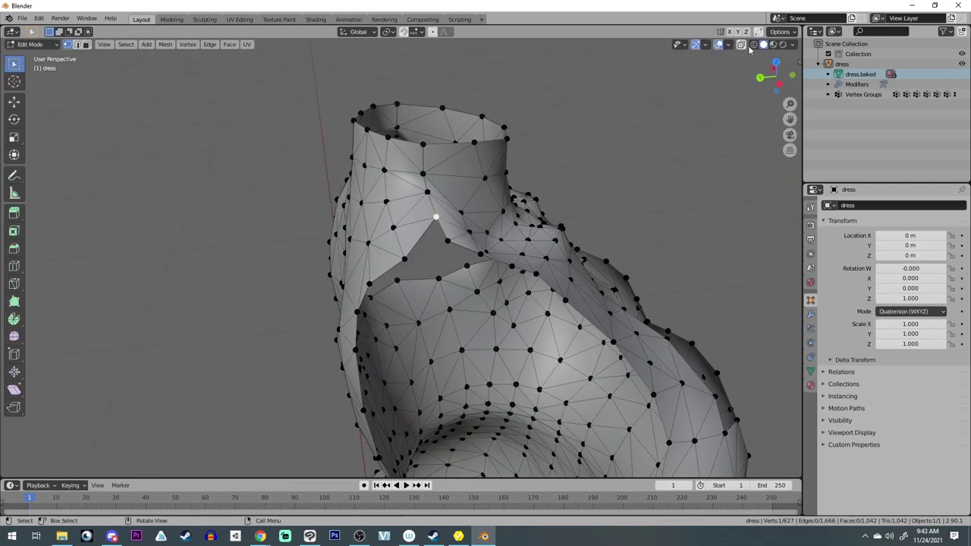
Display the mesh as wireframe and merge the duplicate vertices between the dress's opening and the collar
left_click(754, 45)
left_click_drag(455, 202, 419, 224)
key("m")
left_click(419, 224)
mouse_move(425, 175)
middle_mouse_down()
mouse_move(425, 215)
mouse_move(505, 317)
mouse_move(400, 149)
mouse_move(407, 126)
mouse_move(392, 91)
middle_mouse_up()
key("m")
left_click(400, 145)
key("m")
left_click(410, 131)
Return to solid shading, test the open seam at the back of the collar, and merge its duplicate vertices
left_click(764, 45)
middle_click_drag(455, 129, 548, 143)
left_click(507, 109)
key("g")
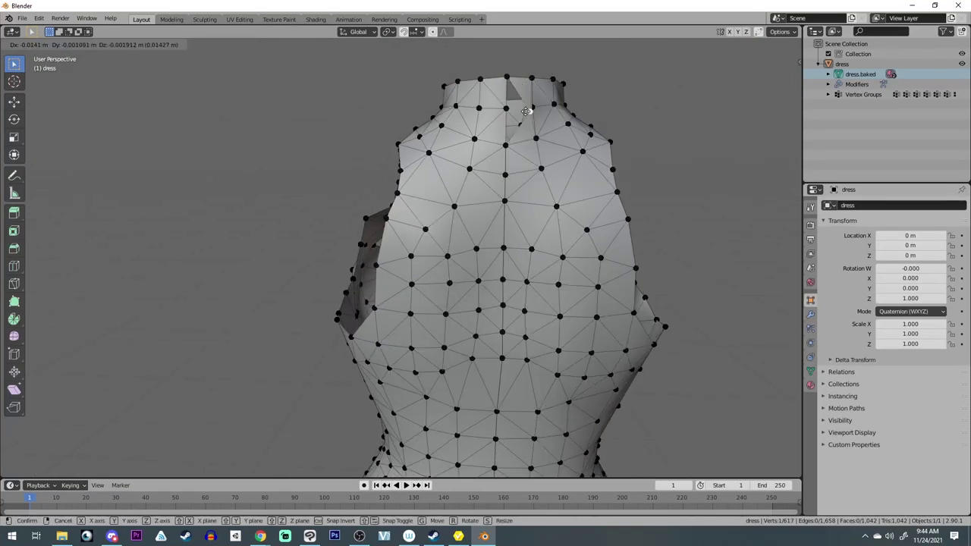
right_click(525, 111)
key("m")
left_click(501, 88)
key("m")
left_click(511, 155)
left_click_drag(500, 195, 509, 208)
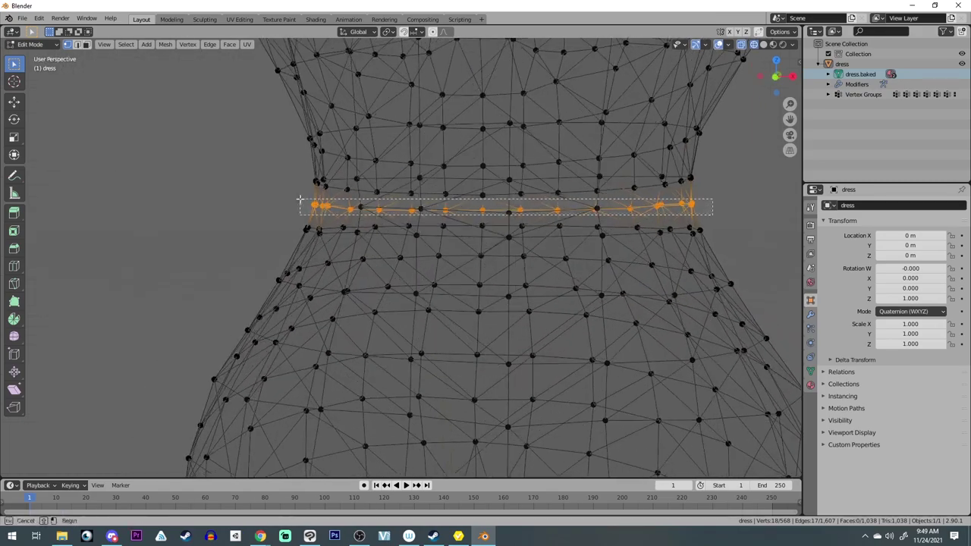
Resize the selected ring of vertices around the dress's waist and return to solid shading
key("Return")
scroll(494, 258, "down", 4)
middle_click_drag(683, 152, 755, 53)
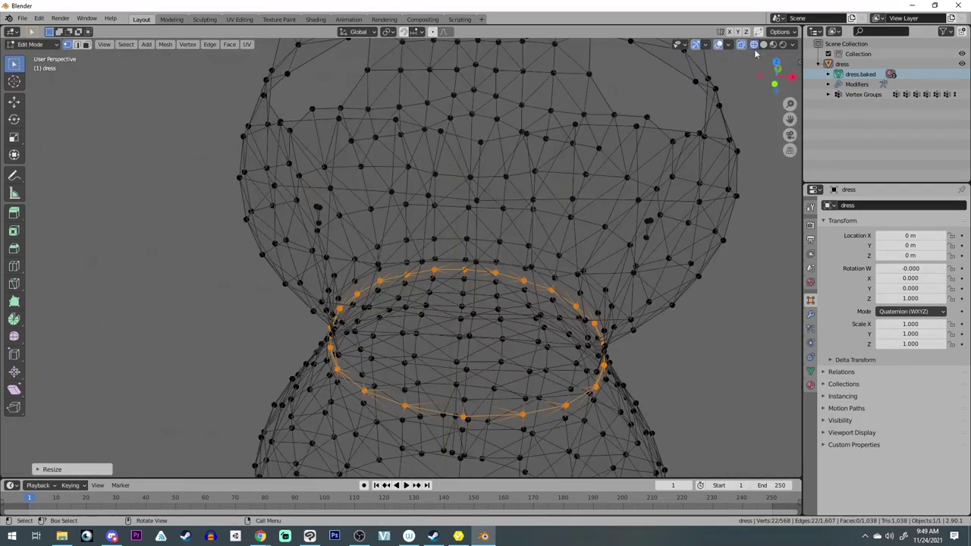
left_click(763, 44)
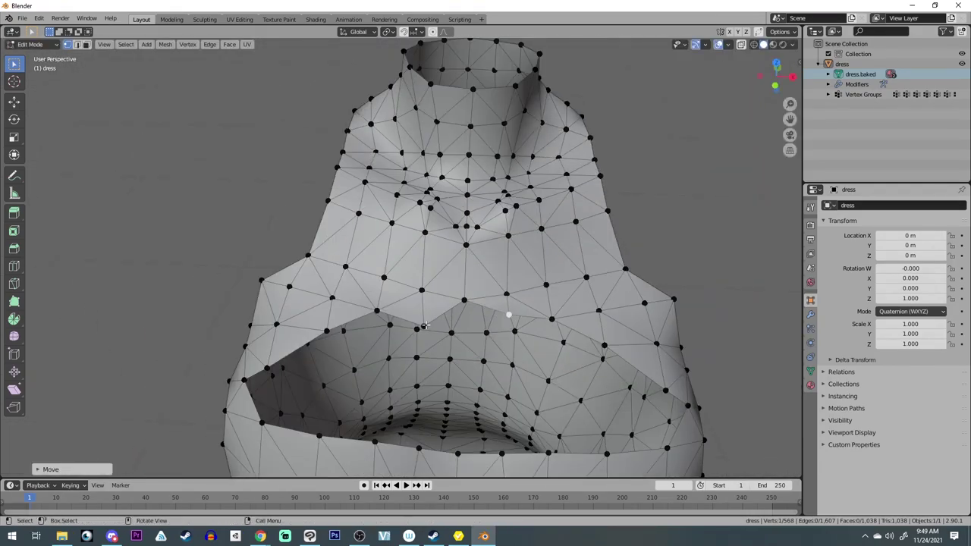
Return the dress to Object Mode and set its Solidify modifier thickness to 0.005 m
middle_click_drag(426, 326, 493, 241)
middle_click_drag(652, 204, 548, 180)
scroll(549, 180, "up", 3)
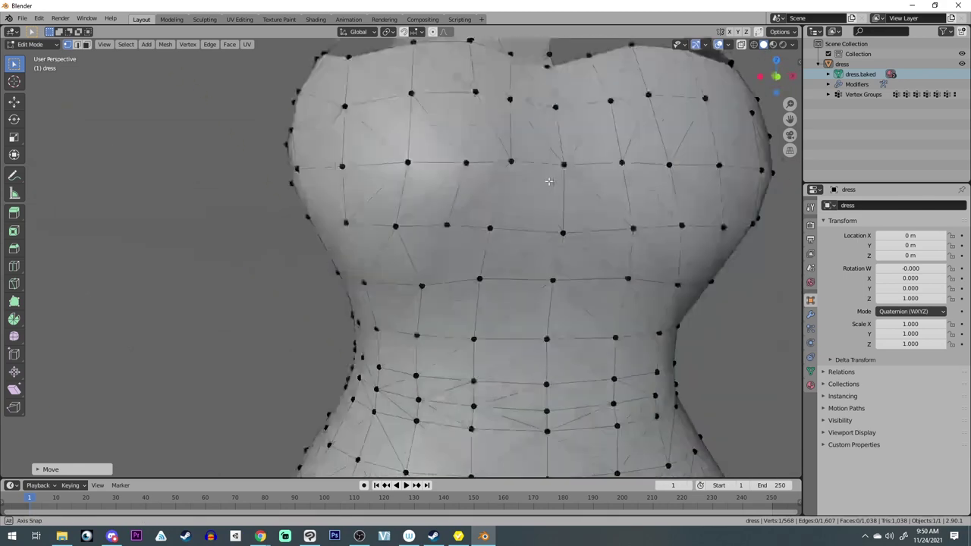
scroll(549, 180, "down", 4)
key("Tab")
left_click(671, 297)
middle_click_drag(671, 298, 678, 299)
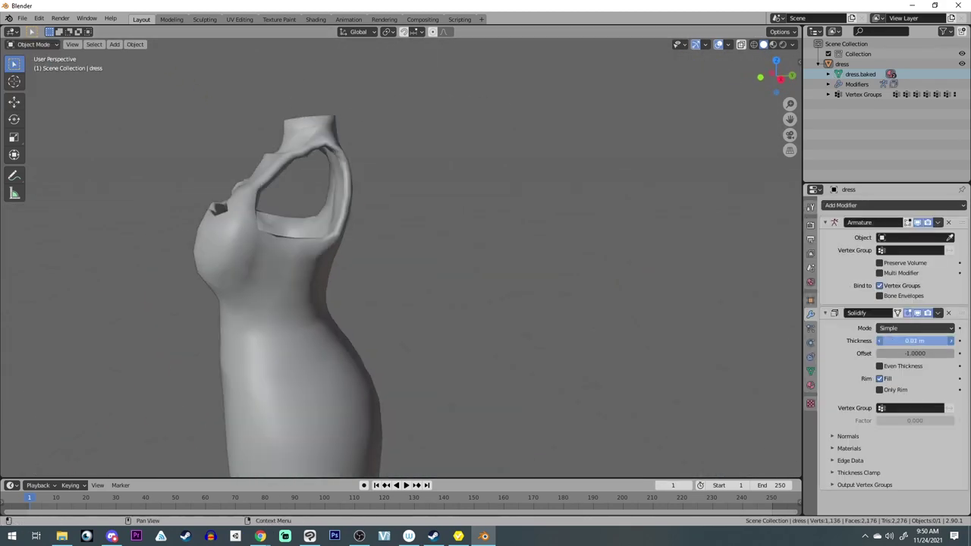
left_click_drag(914, 341, 895, 340)
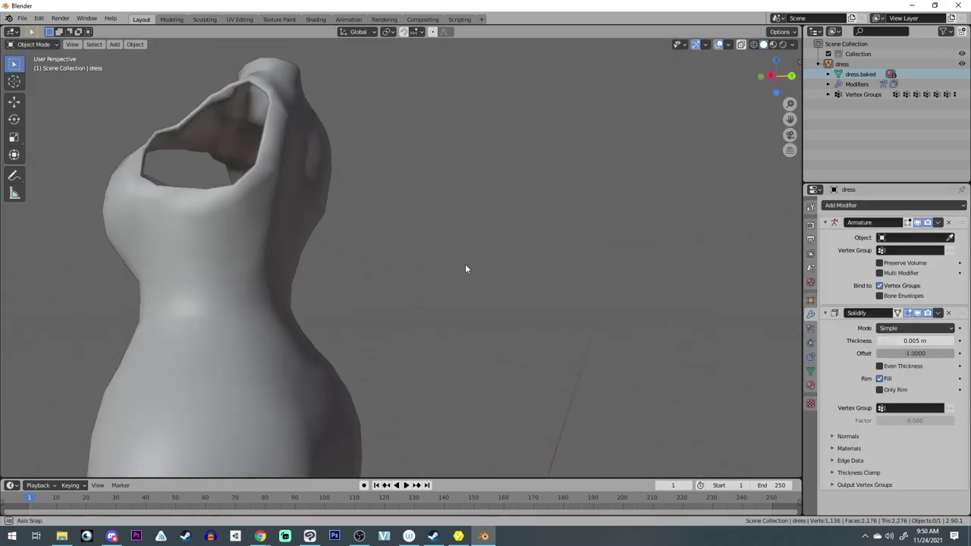
middle_click_drag(465, 264, 531, 251)
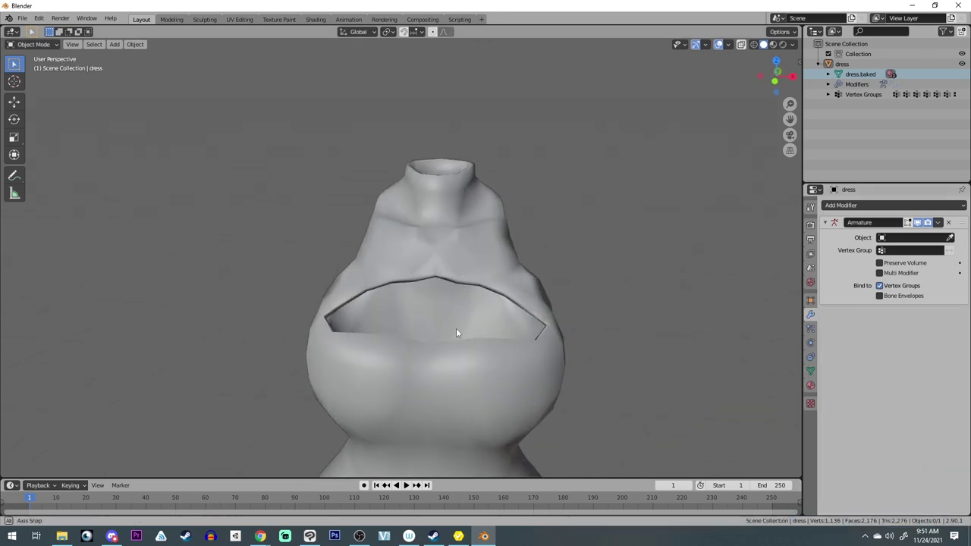
scroll(456, 319, "up", 2)
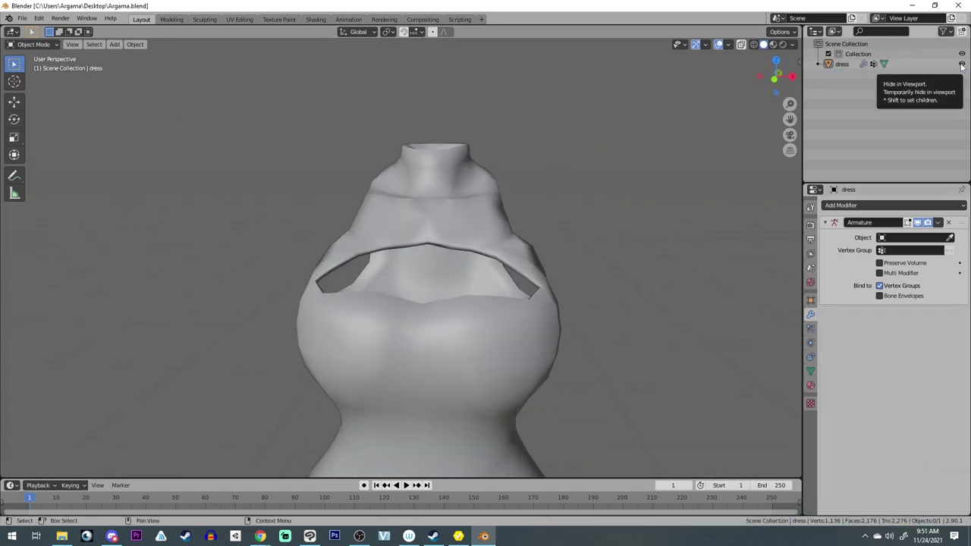
Hide the dress and import the body model ArgamaModel.vrm from the Desktop
left_click(963, 63)
left_click(22, 18)
mouse_move(67, 155)
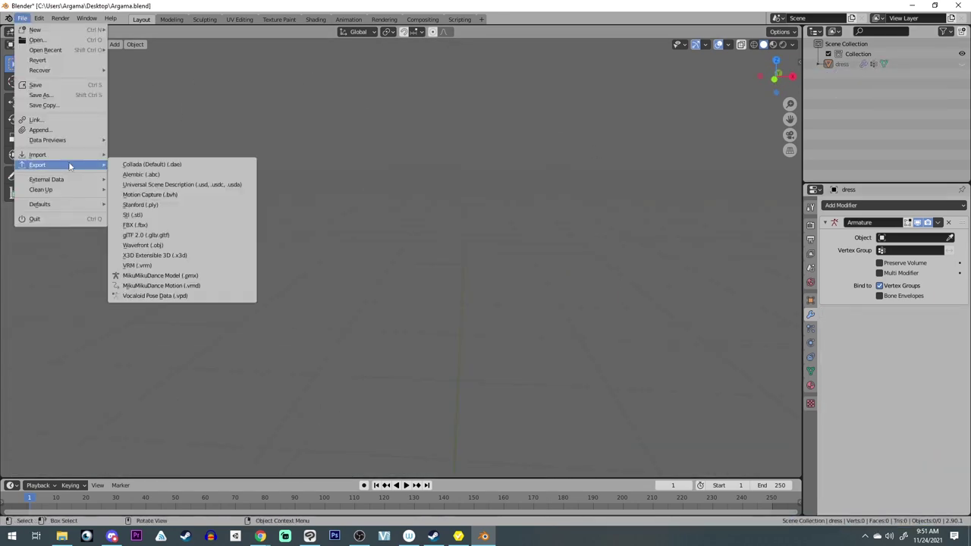
left_click(170, 258)
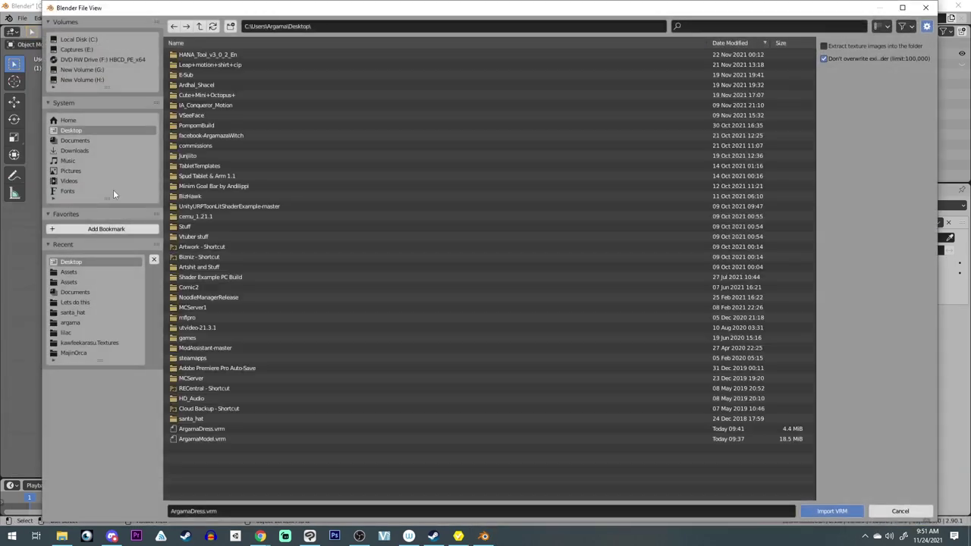
double_click(188, 436)
scroll(384, 297, "down", 4)
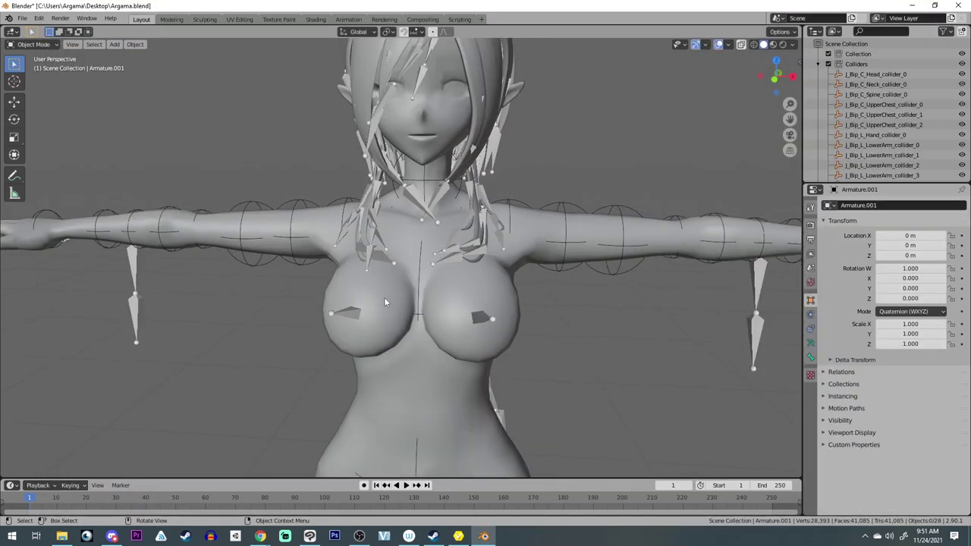
Collapse the Colliders collection and unhide the dress over the imported body
middle_click_drag(384, 297, 402, 205)
scroll(346, 313, "down", 2)
middle_click_drag(402, 266, 404, 370)
scroll(404, 369, "up", 2)
left_click(818, 65)
left_click(962, 85)
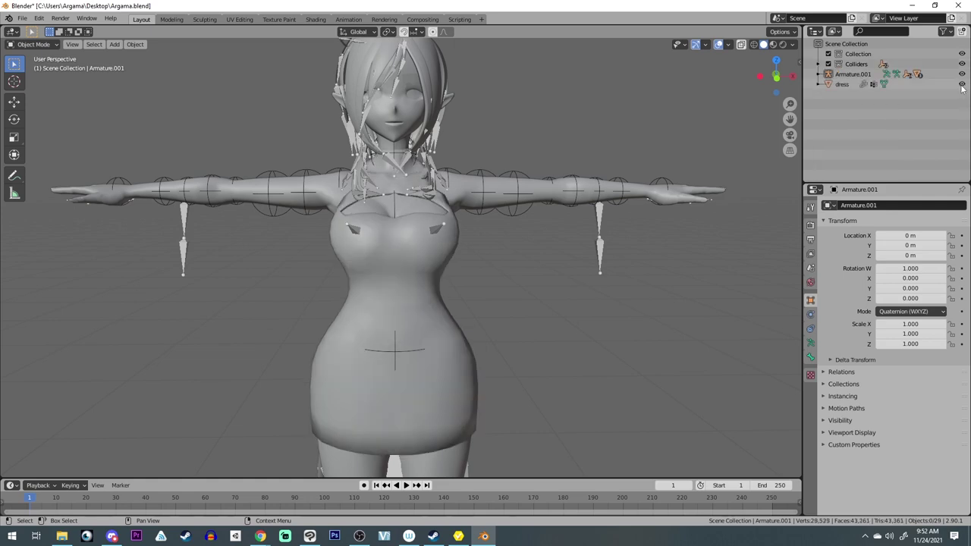
Try to join the dress and the body mesh into a single object
mouse_move(565, 319)
middle_mouse_down()
mouse_move(735, 319)
mouse_move(559, 326)
middle_mouse_up()
left_click(446, 319)
left_click(474, 185, "shift")
middle_click_drag(614, 311, 589, 308)
key("ctrl+j")
left_click(533, 285)
middle_click_drag(534, 285, 516, 271)
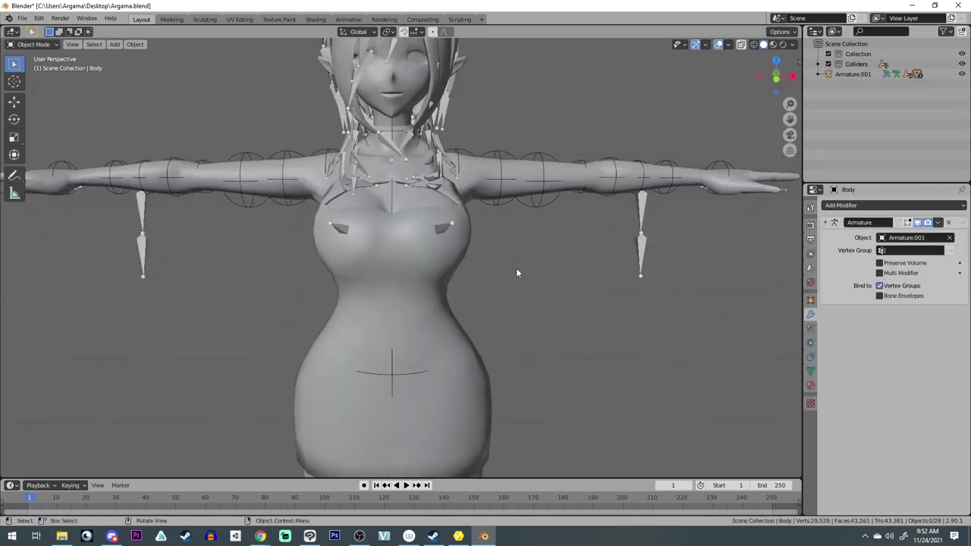
Put the Body mesh into Edit Mode and hide the armature
scroll(554, 332, "up", 2)
scroll(477, 243, "up", 2)
left_click(256, 238)
middle_click_drag(256, 238, 526, 282)
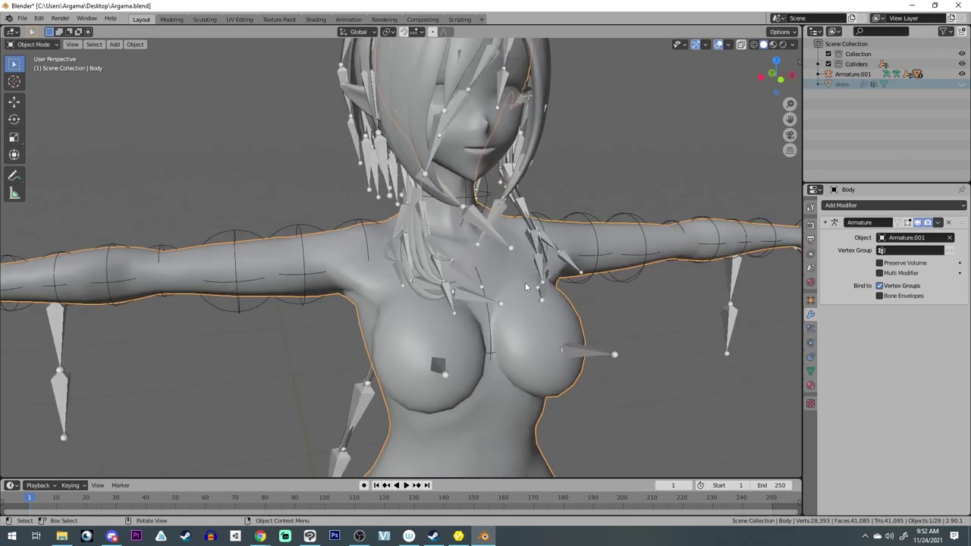
left_click(33, 44)
left_click(30, 66)
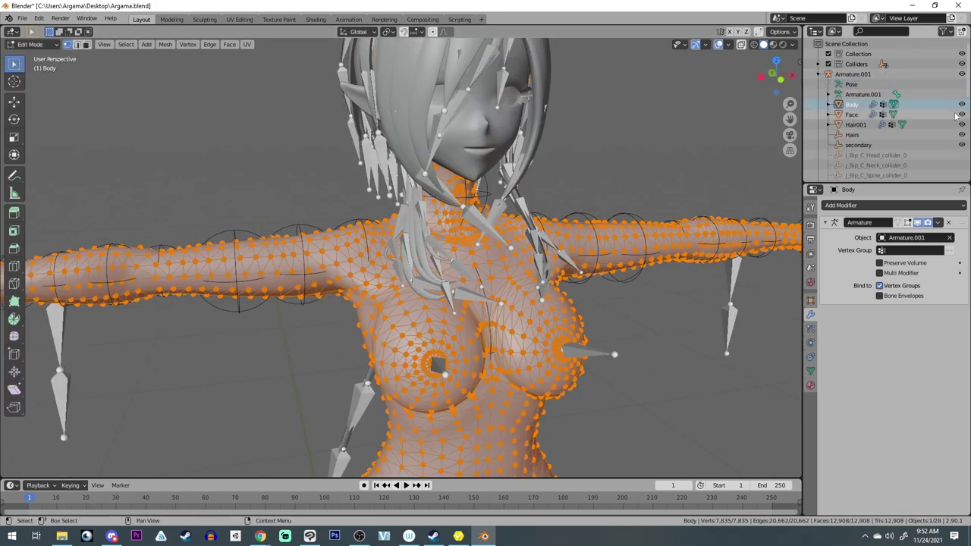
left_click(962, 74)
Try moving a single vertex on the body's upper arm near the armpit
scroll(604, 185, "up", 3)
middle_click_drag(605, 184, 542, 251)
scroll(562, 221, "down", 4)
middle_click_drag(523, 301, 388, 297, "shift")
scroll(401, 296, "up", 5)
middle_click_drag(388, 297, 311, 228)
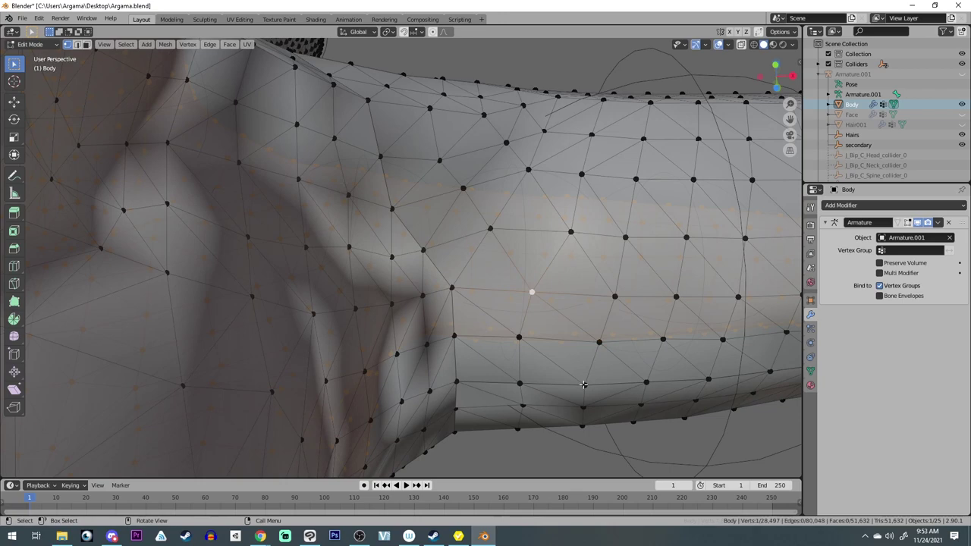
left_click(583, 385)
key("g")
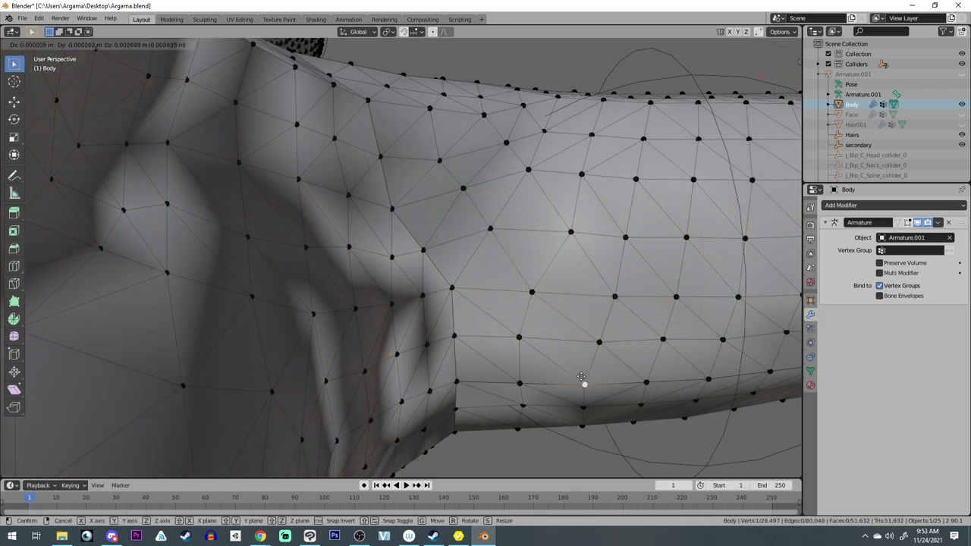
right_click(580, 361)
middle_click_drag(581, 361, 561, 364)
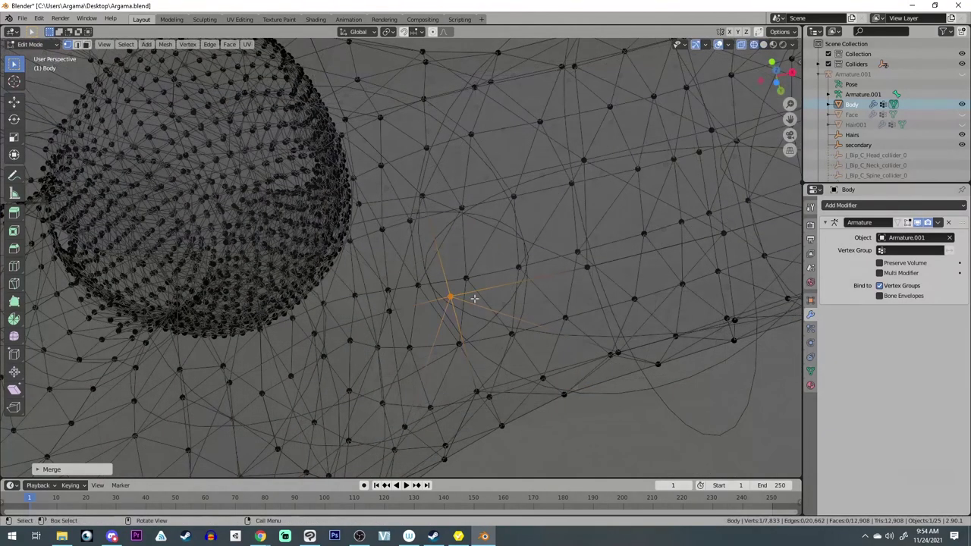
Merge the closely spaced vertex pairs along the body's arm in wireframe view, one pair at a time
left_click_drag(516, 302, 586, 273)
key("m")
left_click(585, 274)
middle_click_drag(486, 304, 406, 336)
key("m")
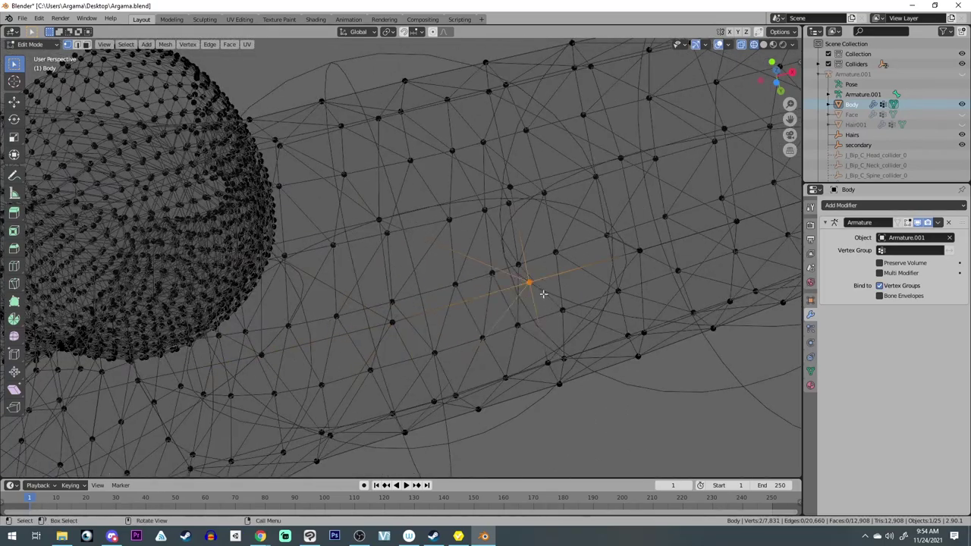
key("m")
left_click(543, 295)
left_click_drag(635, 245, 643, 255)
key("m")
left_click(643, 256)
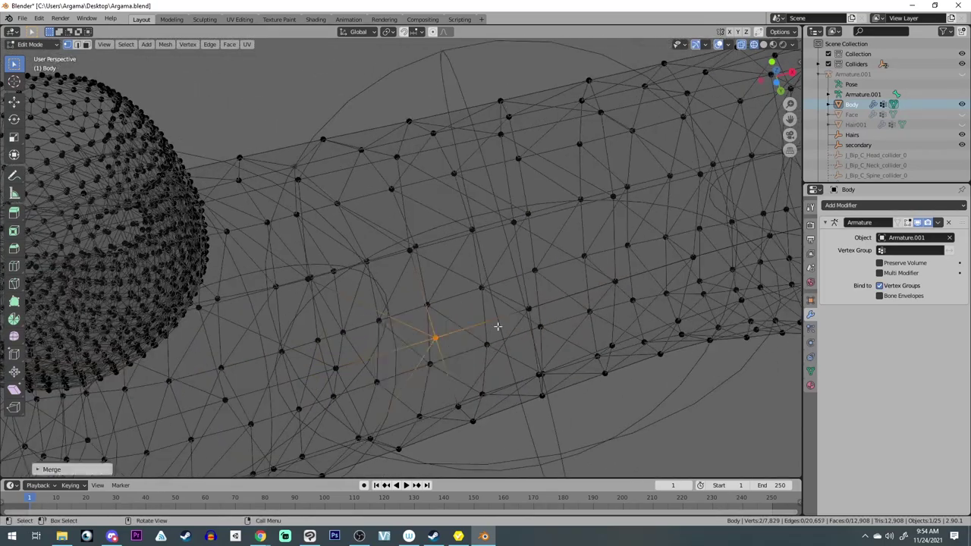
left_click(520, 320)
left_click_drag(623, 275, 605, 289)
key("m")
left_click(605, 288)
middle_click_drag(605, 289, 406, 365)
left_click_drag(400, 371, 405, 381)
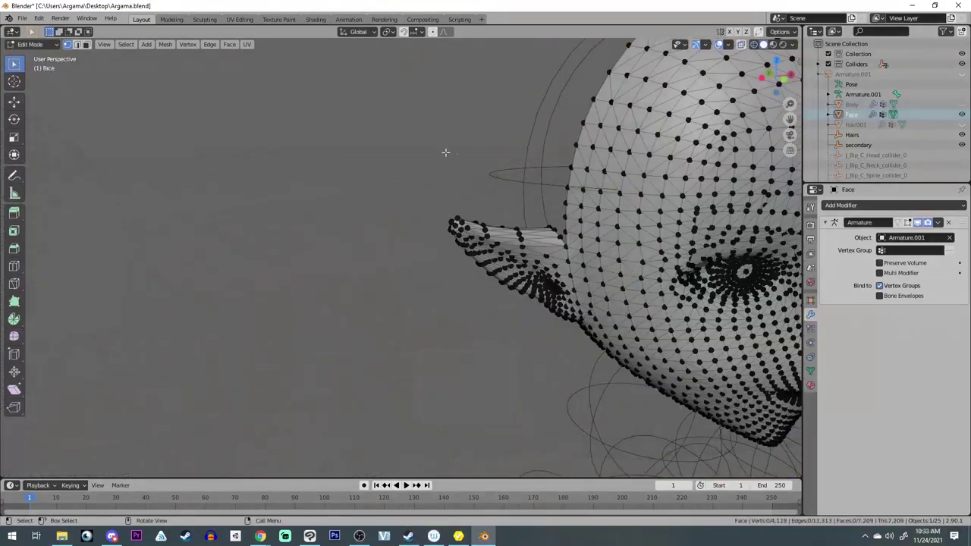
Try deleting the strip of face-mesh faces above and beside the eye
middle_click_drag(444, 151, 501, 217)
key("c")
left_click(716, 206)
middle_click_drag(715, 205, 740, 243)
left_click_drag(727, 266, 692, 269)
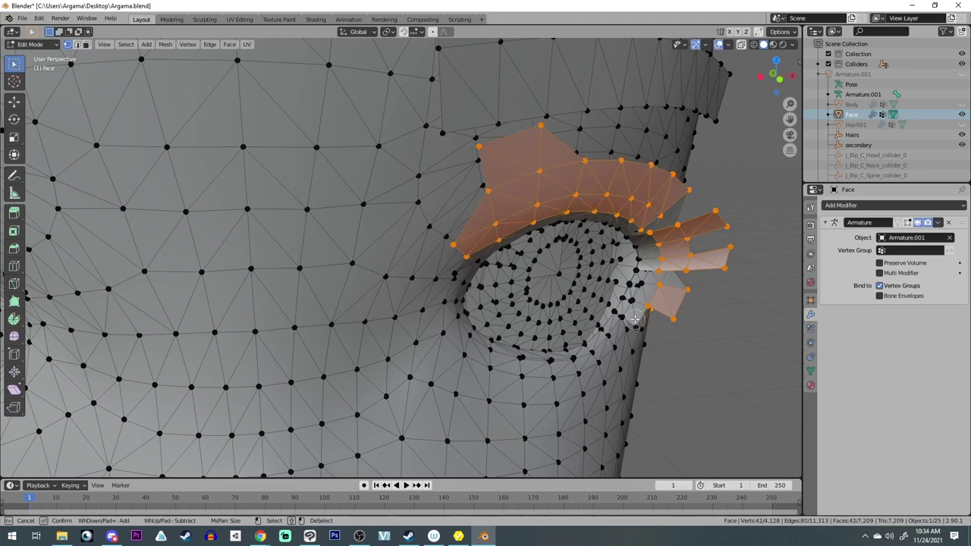
key("x")
left_click(706, 301)
middle_click_drag(697, 303, 657, 289)
scroll(709, 297, "up", 3)
key("c")
left_click(647, 213)
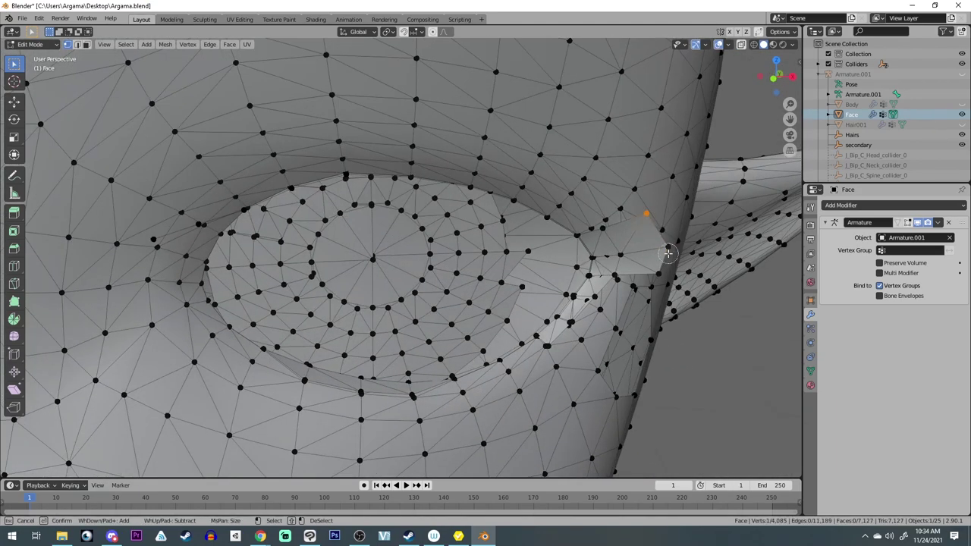
key("ctrl+z")
Select the band of faces above and around the outer corner of the eye on the face mesh with Circle Select
middle_click_drag(618, 244, 491, 216)
mouse_move(335, 202)
middle_mouse_down()
mouse_move(375, 210)
mouse_move(441, 188)
middle_mouse_up()
key("c")
middle_click_drag(445, 267, 531, 268)
key("c")
left_click(594, 281)
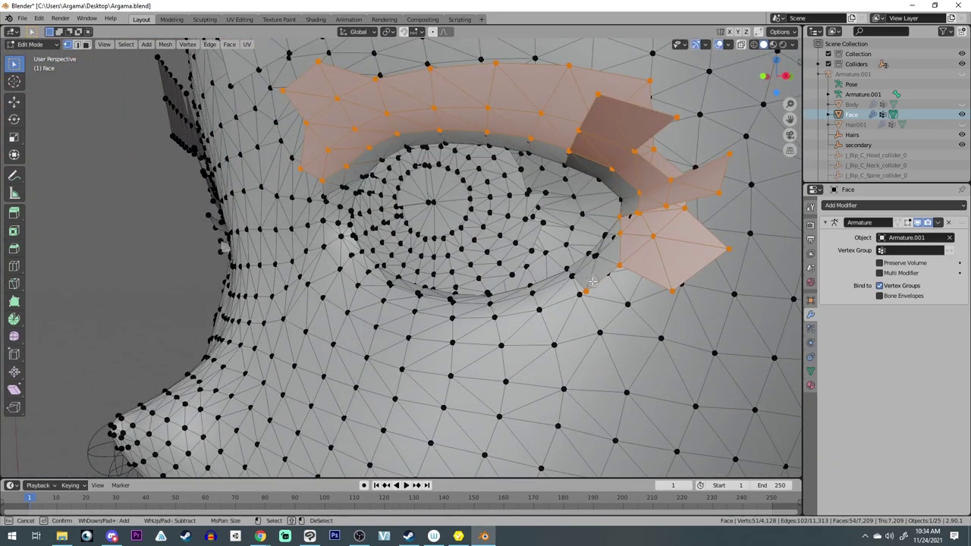
middle_click_drag(594, 265, 622, 212)
scroll(499, 120, "up", 1)
key("c")
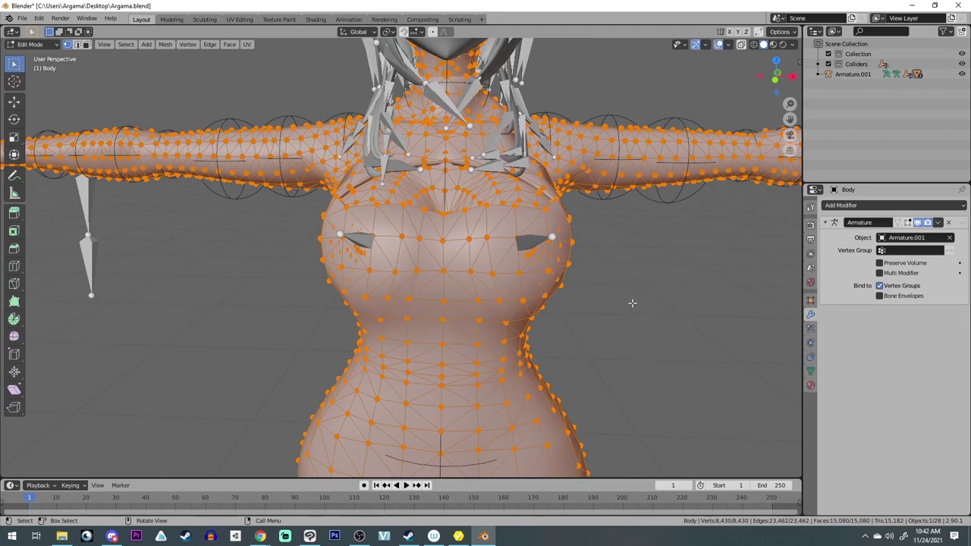
Subdivide the entire body mesh and smooth its vertices
mouse_move(632, 303)
middle_mouse_down()
mouse_move(618, 297)
mouse_move(628, 298)
middle_mouse_up()
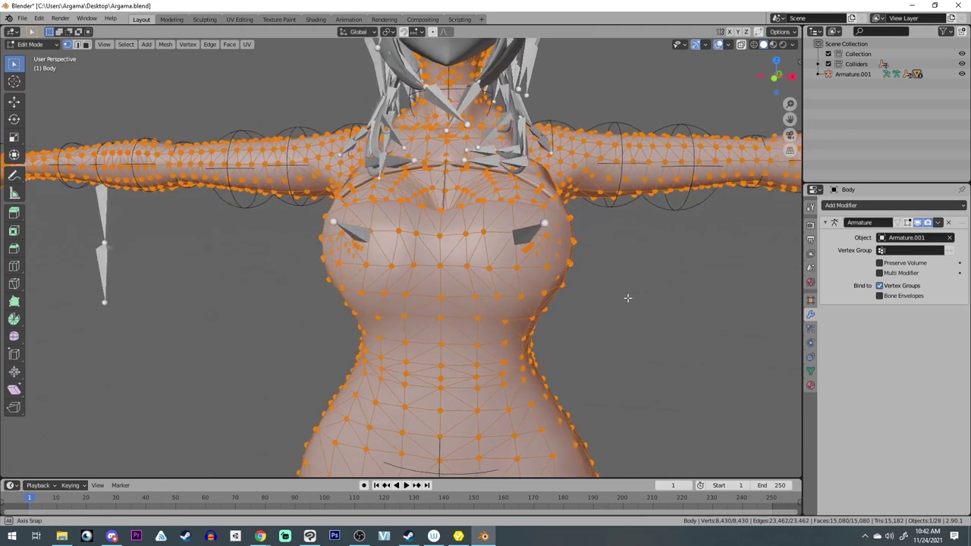
right_click(444, 337)
left_click(405, 198)
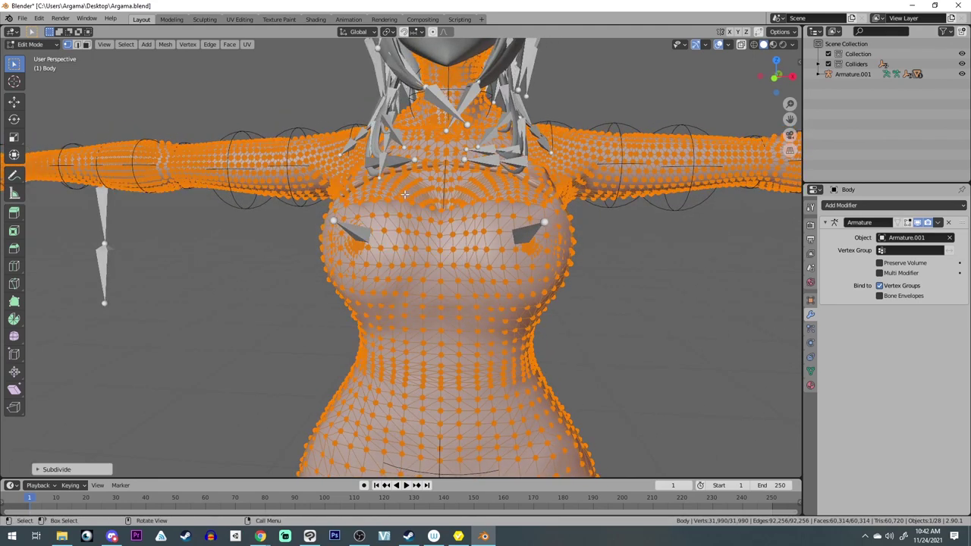
right_click(470, 330)
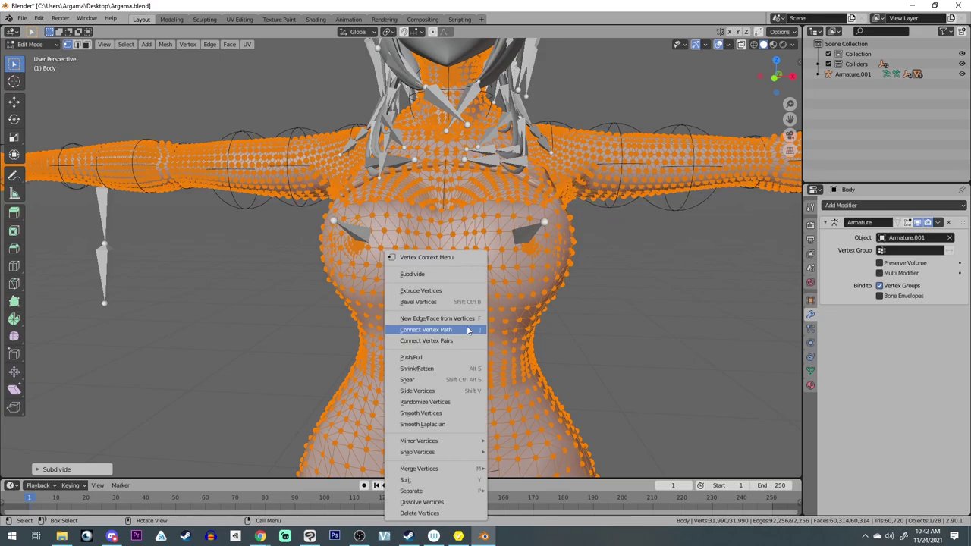
left_click(445, 413)
middle_click_drag(514, 411, 577, 409)
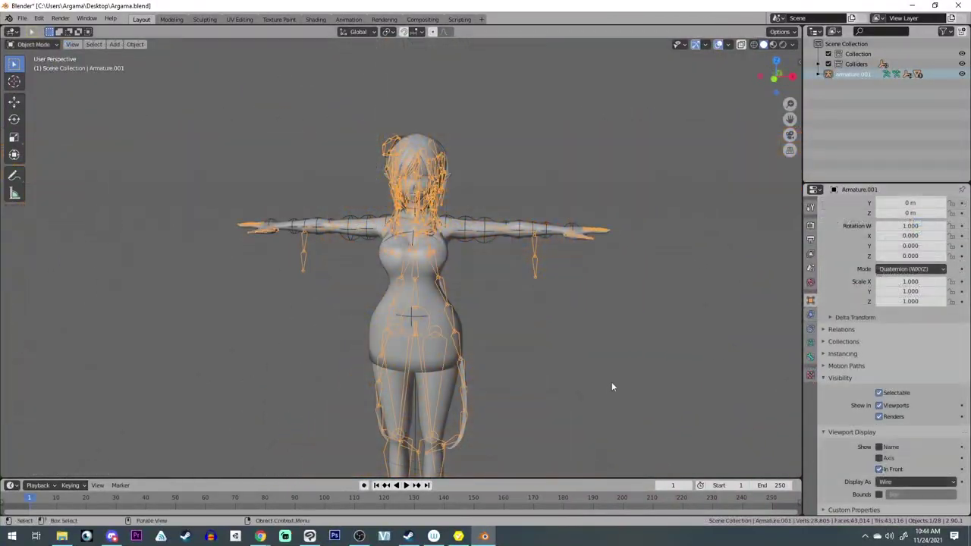
Import the witch hat model hat.fbx from the Desktop folder
scroll(611, 382, "up", 5)
scroll(608, 372, "down", 5)
left_click(22, 19)
mouse_move(76, 156)
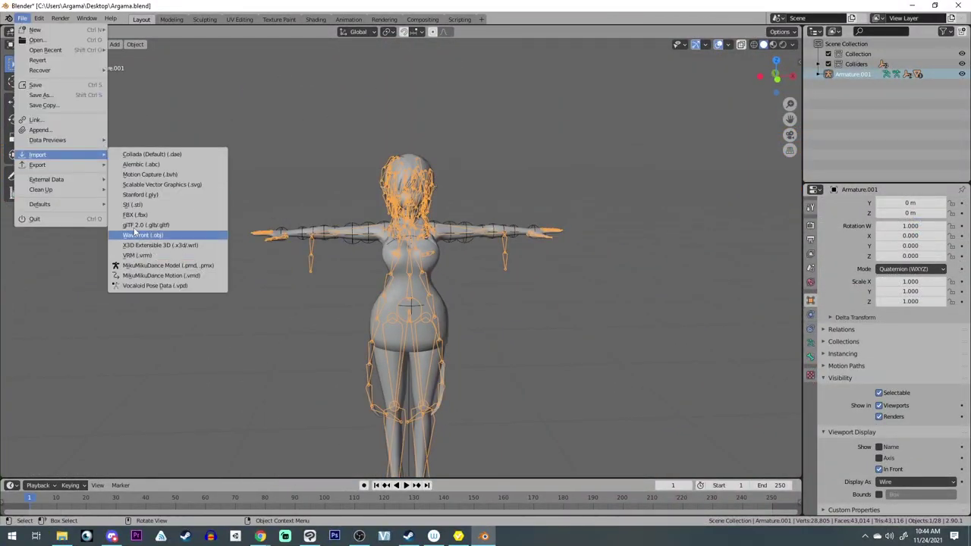
left_click(135, 215)
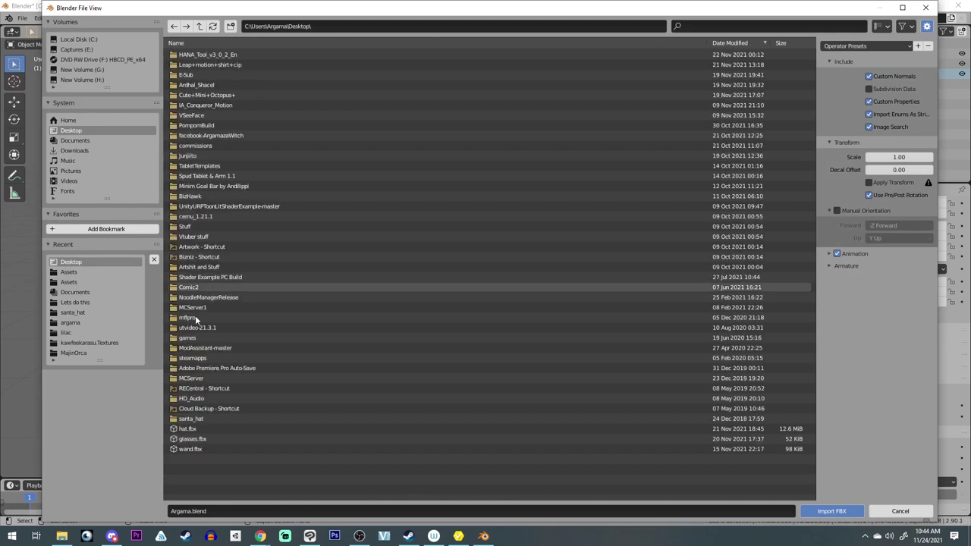
left_click_drag(531, 424, 572, 489)
left_click(195, 430)
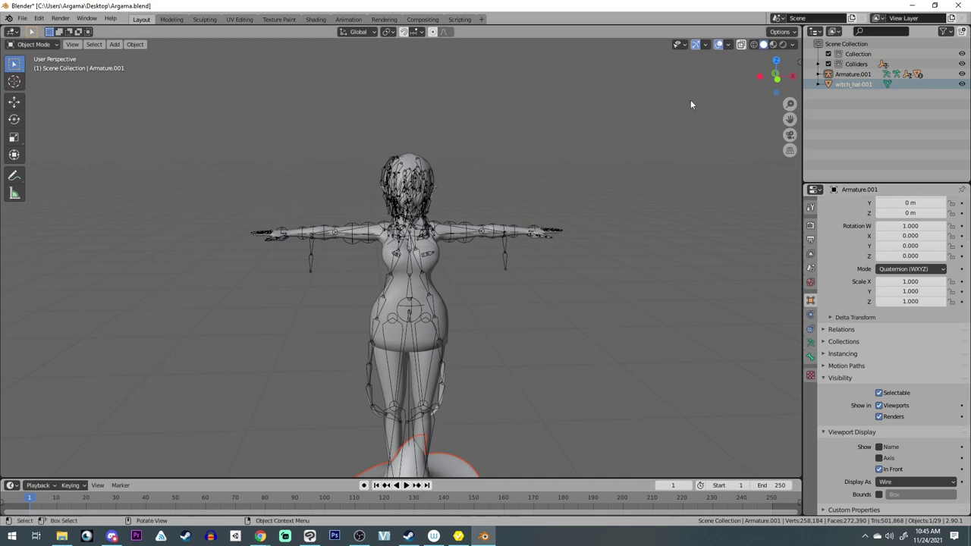
Move the imported witch hat from the avatar's feet up onto its head
middle_click_drag(691, 101, 546, 258)
key("g")
key("y")
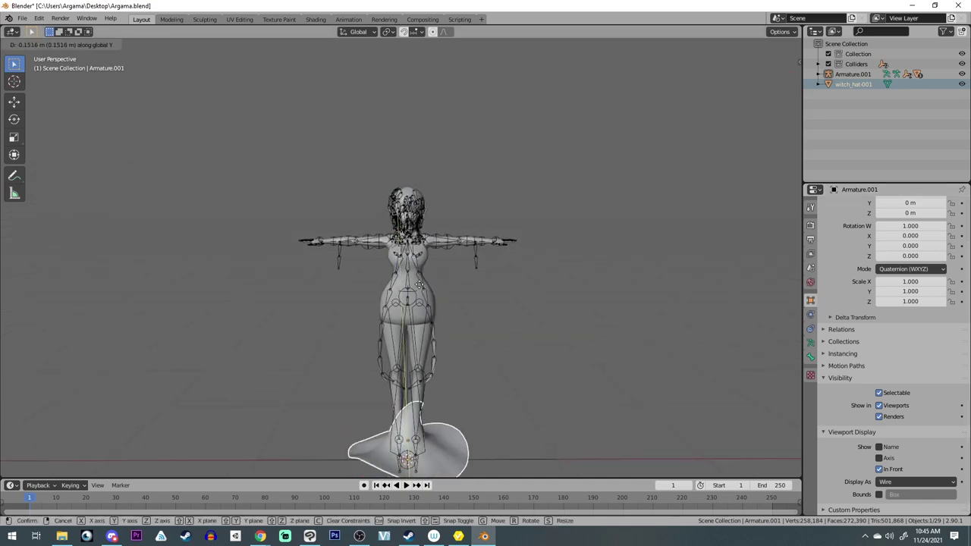
left_click(399, 53)
scroll(432, 289, "up", 5)
middle_click_drag(431, 288, 425, 269)
Import the glasses.fbx and wand.fbx models from the Desktop folder
left_click(22, 18)
mouse_move(61, 156)
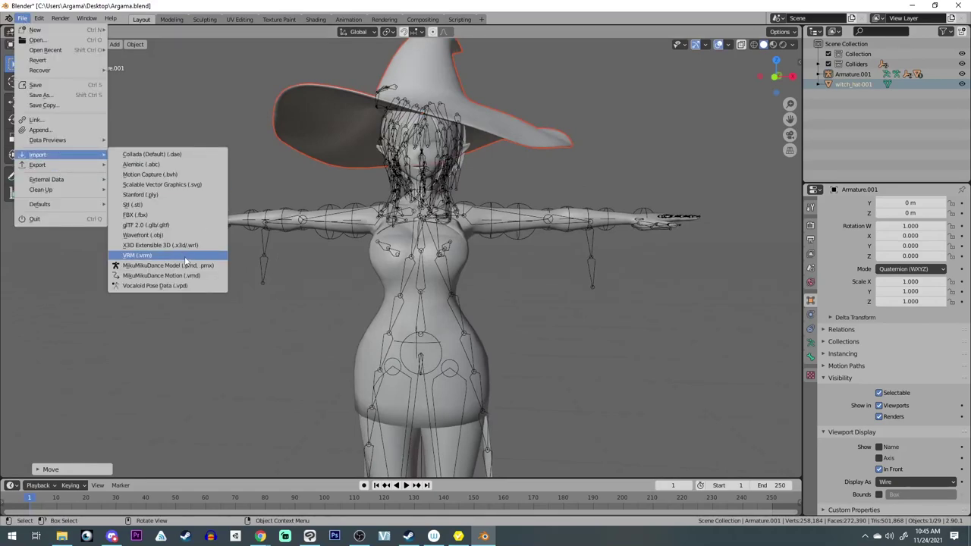
left_click(157, 236)
double_click(190, 444)
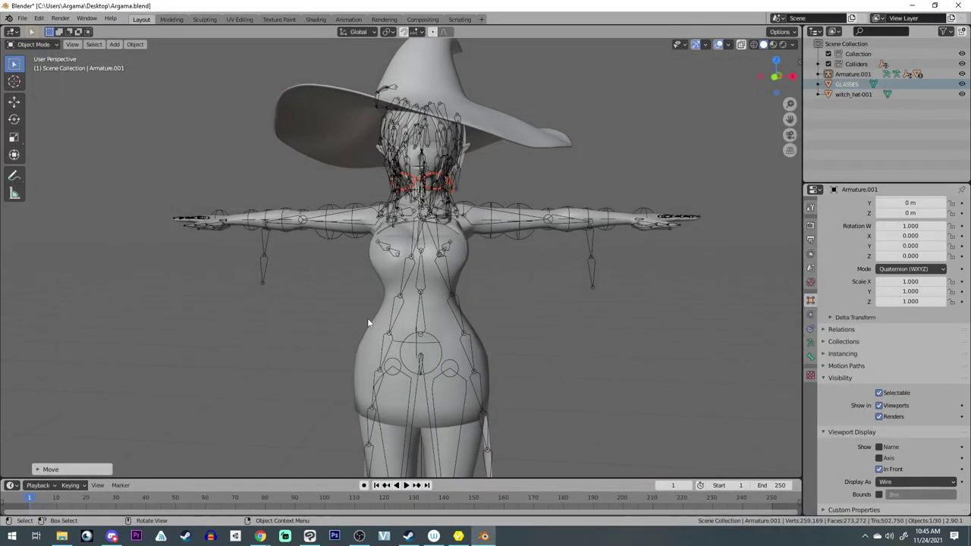
left_click(22, 18)
mouse_move(61, 157)
left_click(156, 216)
double_click(194, 449)
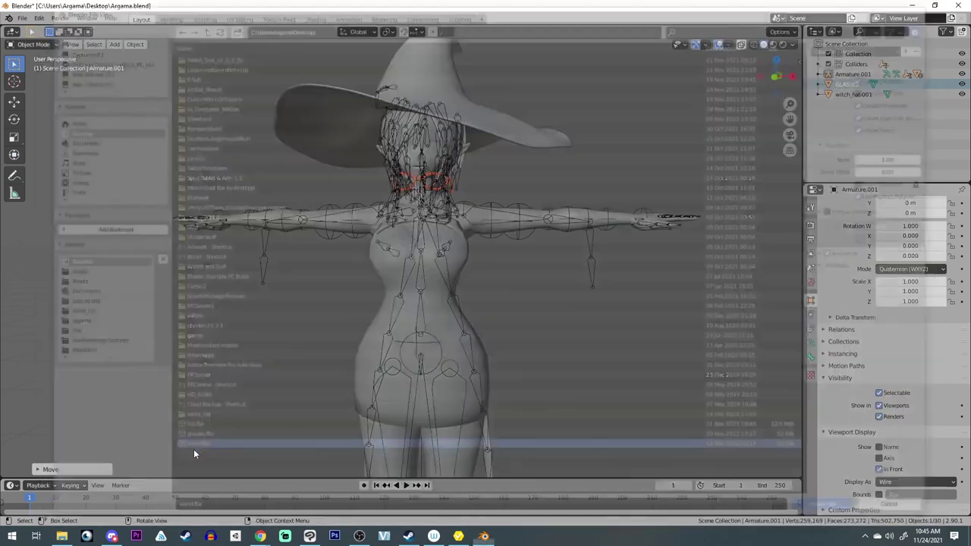
scroll(502, 256, "up", 1)
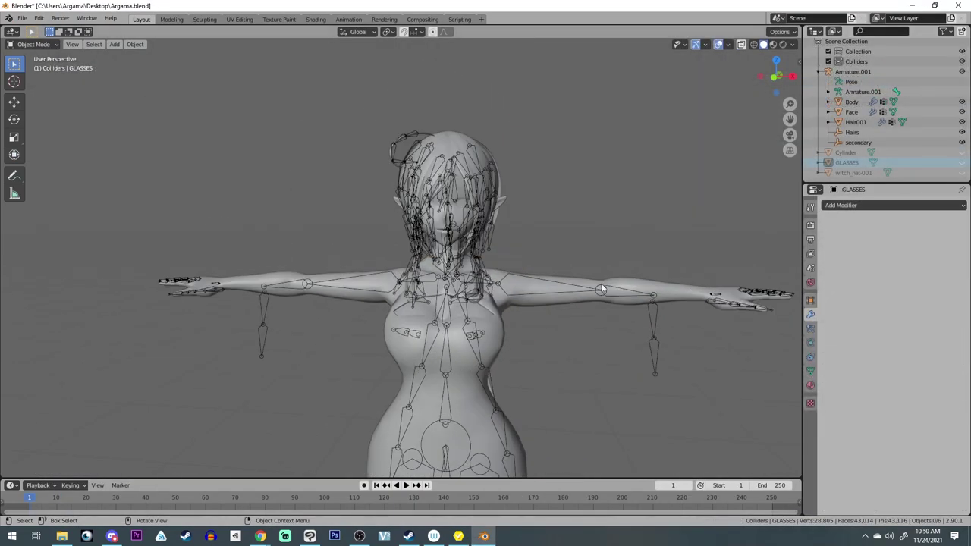
Select the whole avatar with its armature and raise it about 0.10 m along Z
scroll(540, 353, "down", 4)
key("a")
key("g")
key("z")
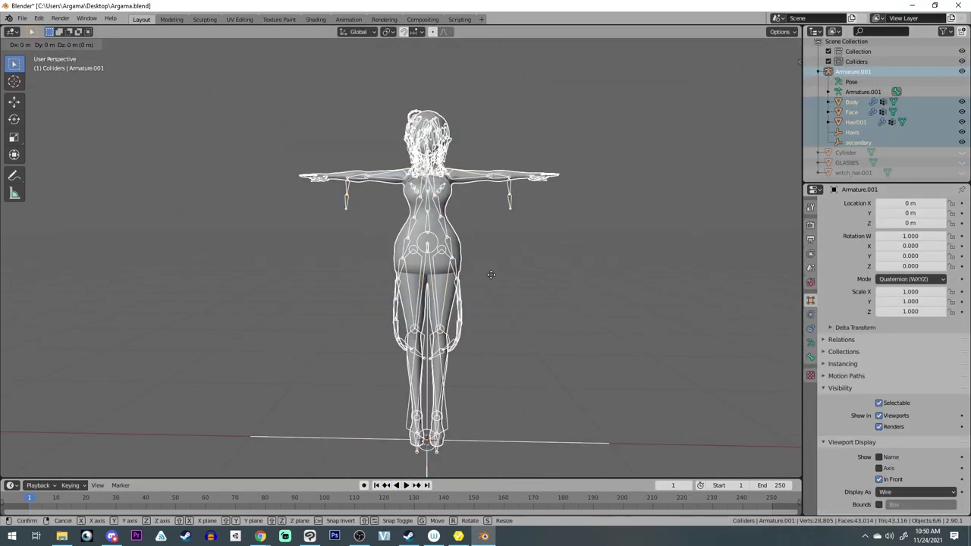
left_click(496, 256)
middle_click_drag(497, 256, 493, 296)
scroll(495, 297, "up", 3)
Put the armature into Pose Mode and rotate both upper leg bones outward into a wider stance
left_click(495, 298)
left_click(451, 366)
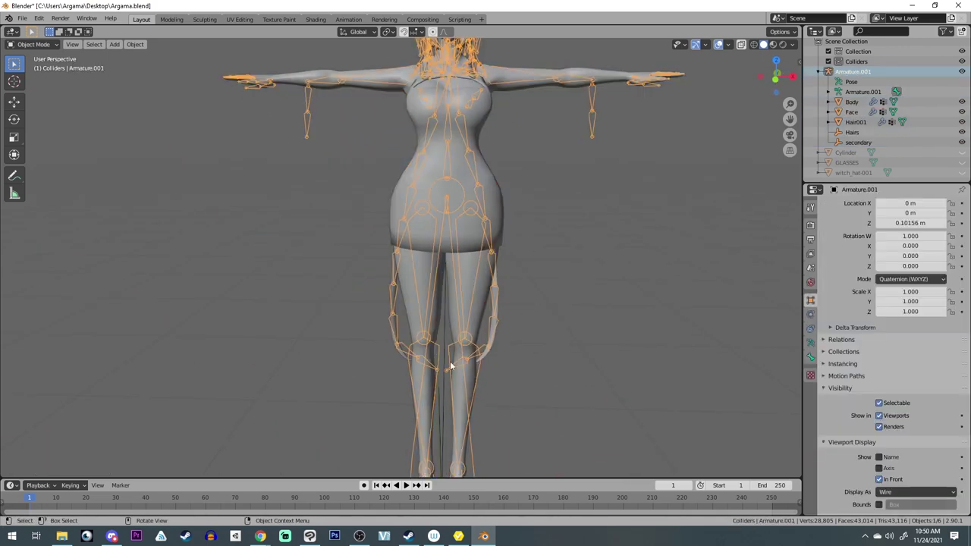
left_click(33, 78)
scroll(384, 198, "down", 1)
left_click(415, 242)
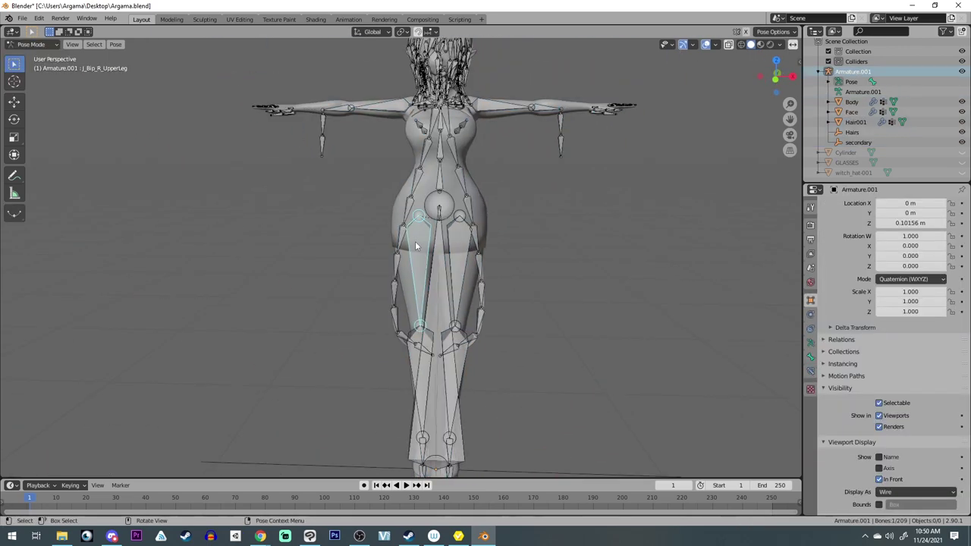
key("r")
left_click(407, 240)
left_click(461, 238)
key("r")
left_click(466, 240)
Rotate the Root bone a few degrees to tilt the whole avatar sideways
left_click(444, 202)
key("r")
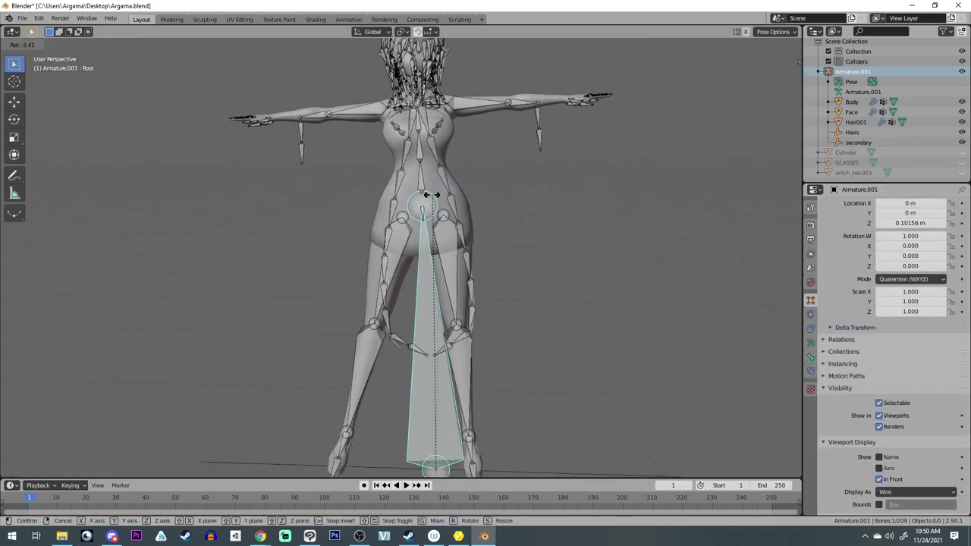
left_click(422, 195)
left_click(414, 175)
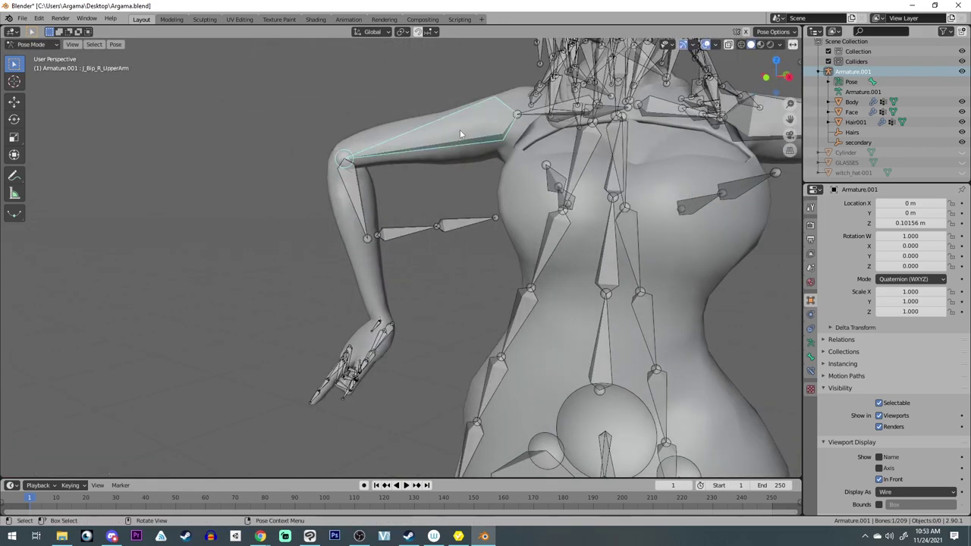
Rotate the J_Bip_R_UpperArm bone downward to lower the bent right arm
key("r")
left_click(459, 171)
scroll(456, 271, "down", 5)
middle_click_drag(457, 272, 422, 262)
scroll(422, 261, "up", 3)
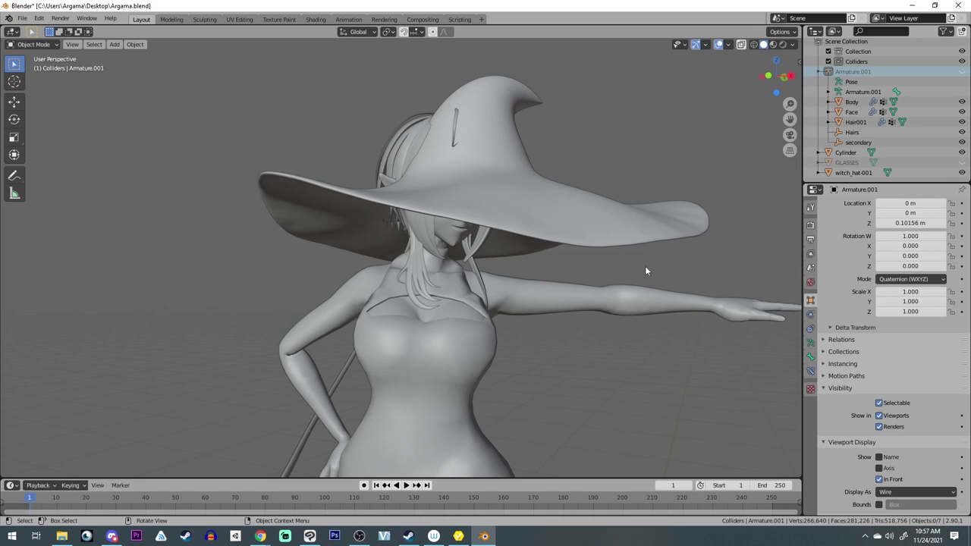
Move and rotate the witch hat to fit it on the avatar's head at a tilted angle
left_click(566, 203)
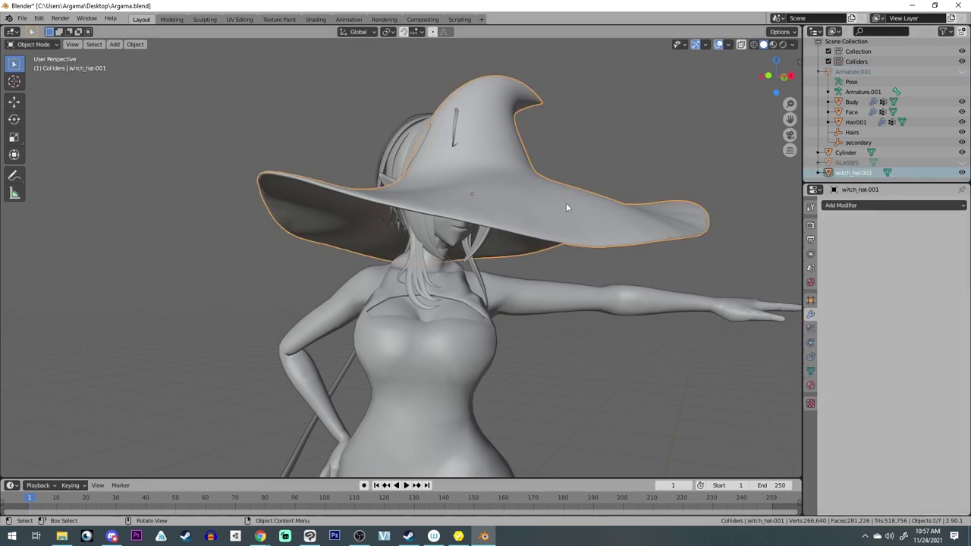
key("g")
left_click(483, 159)
middle_click_drag(483, 159, 455, 189)
key("r")
left_click(528, 159)
key("r")
left_click(451, 144)
scroll(405, 223, "down", 6)
scroll(444, 243, "up", 5)
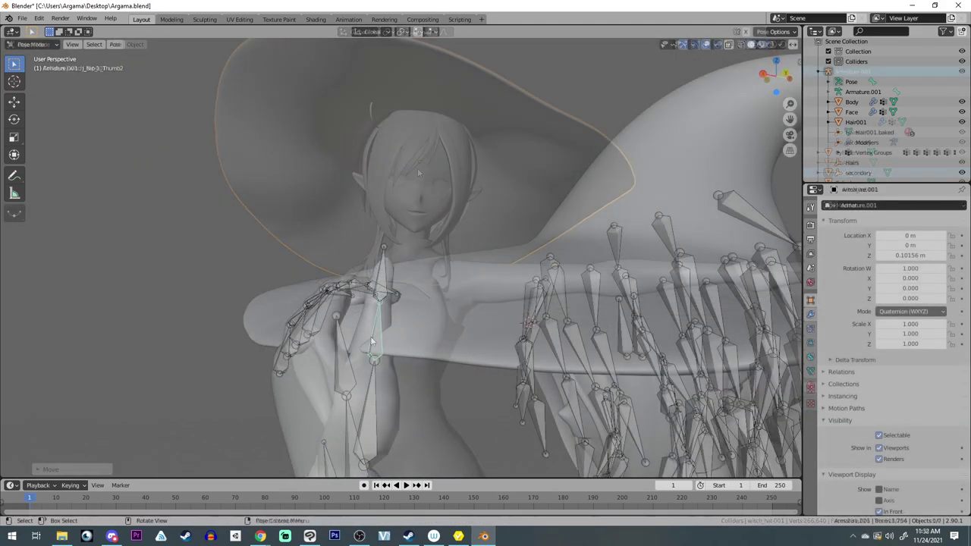
Rotate the left thumb bone J_Bip_L_Thumb2 to pose the raised hand at the hat brim
key("r")
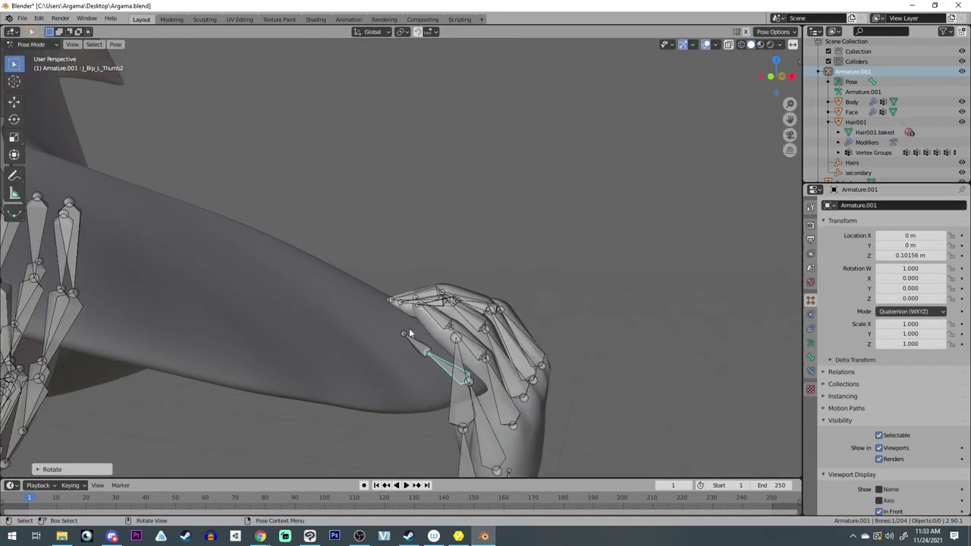
key("r")
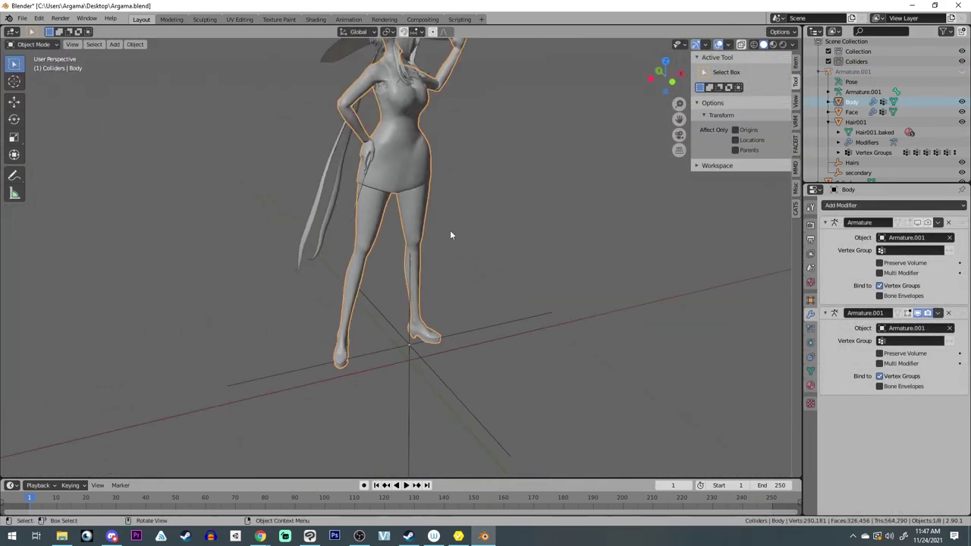
Add a mesh cylinder with 134 vertices, a 1 m radius and a 2 m depth for the figure's base
scroll(450, 232, "up", 3)
middle_click_drag(450, 233, 427, 245)
scroll(427, 247, "down", 4)
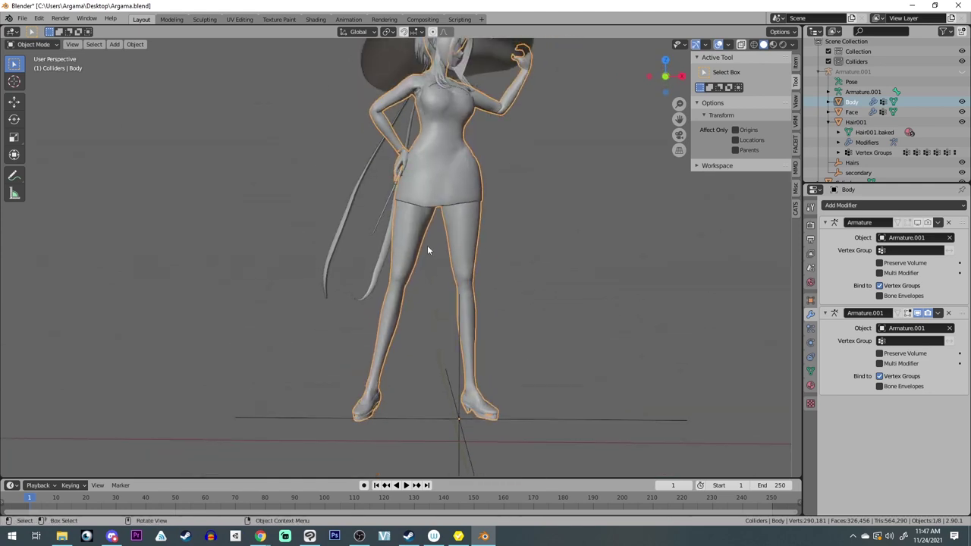
key("a")
key("alt+a")
key("ctrl+a")
key("shift+a")
mouse_move(226, 185)
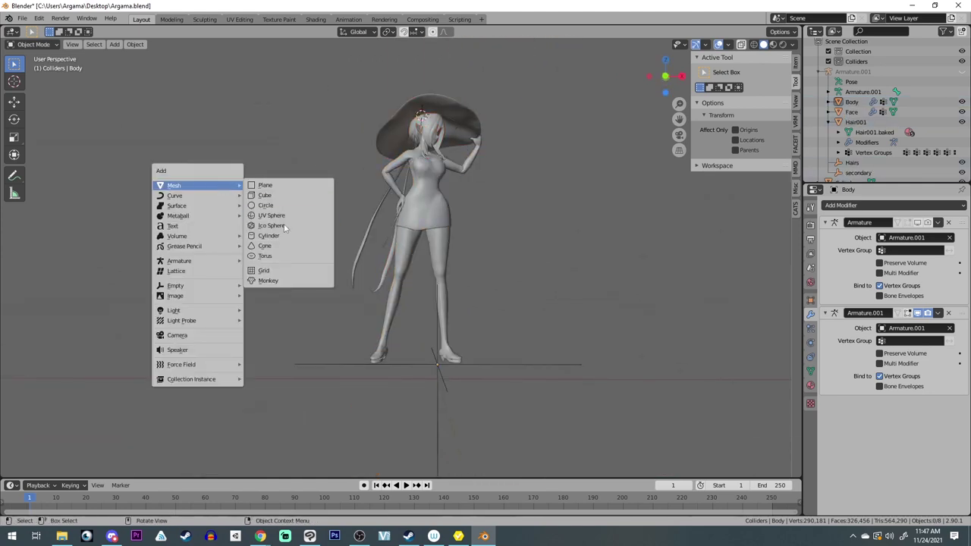
left_click(270, 236)
left_click(40, 466)
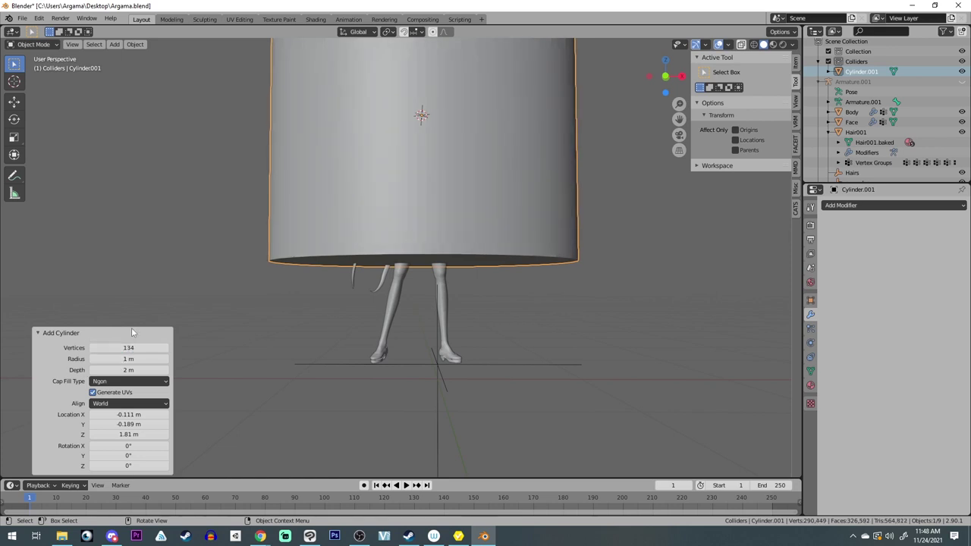
In Edit Mode, scale the cylinder's top ring to 0.736 and lower it to flatten the cylinder into a thin base
scroll(520, 231, "down", 4)
key("alt+z")
left_click(33, 68)
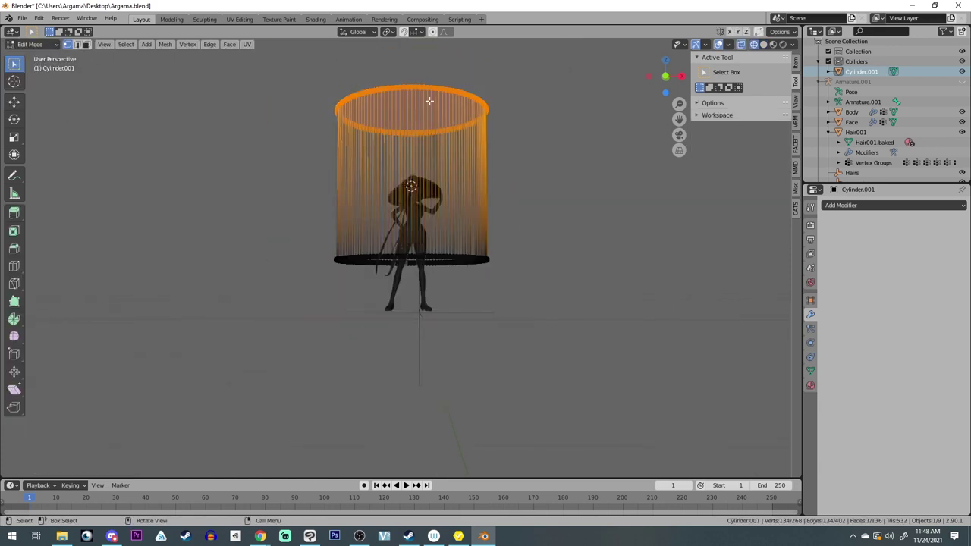
key("s")
left_click(413, 83)
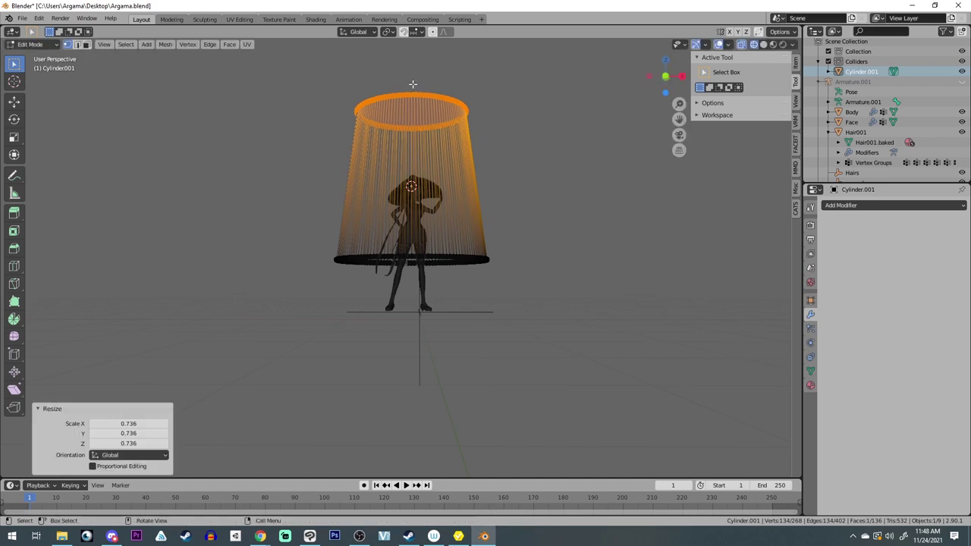
Move the entire flattened cylinder down along Z until it sits under the avatar's feet
key("a")
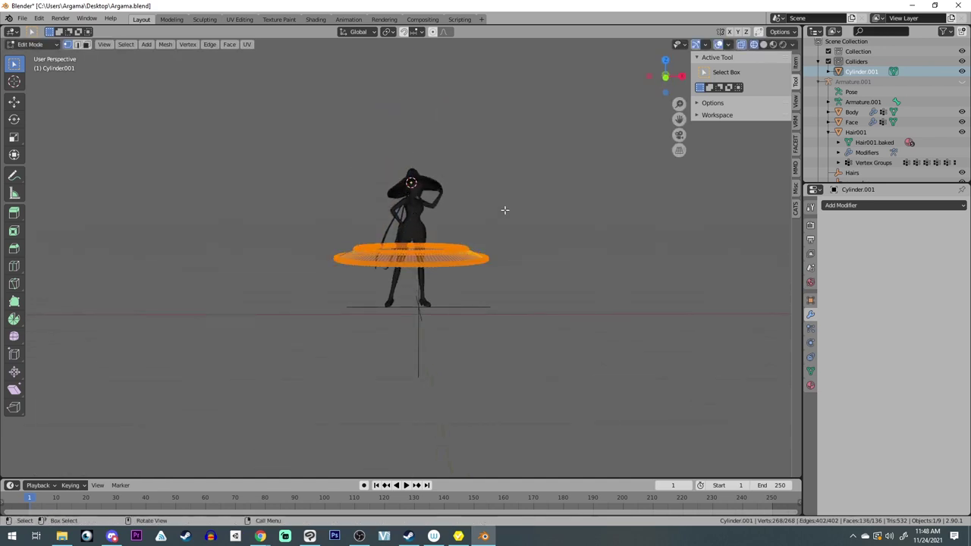
scroll(507, 210, "up", 3)
left_click(763, 44)
key("KP_1")
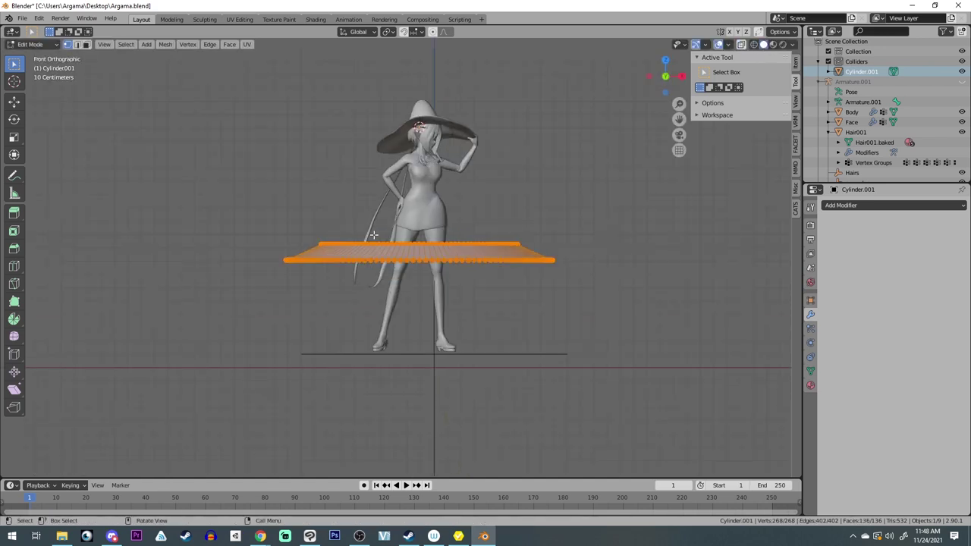
key("g")
key("z")
left_click(389, 342)
Select the base's bottom ring of vertices in wireframe view and return to solid shading
middle_click_drag(389, 342, 737, 63)
left_click(754, 45)
left_click_drag(589, 406, 258, 359)
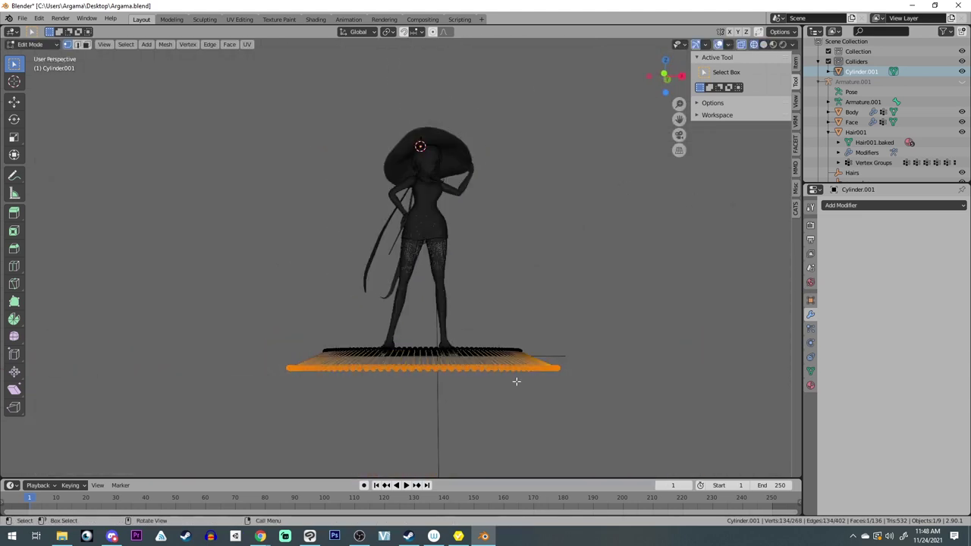
left_click(508, 378)
left_click(764, 44)
Select the whole base, scale it along Y to 0.541 and move it in plan so it sits beneath the avatar
mouse_move(425, 300)
middle_mouse_down()
mouse_move(433, 384)
mouse_move(405, 382)
middle_mouse_up()
key("a")
key("KP_7")
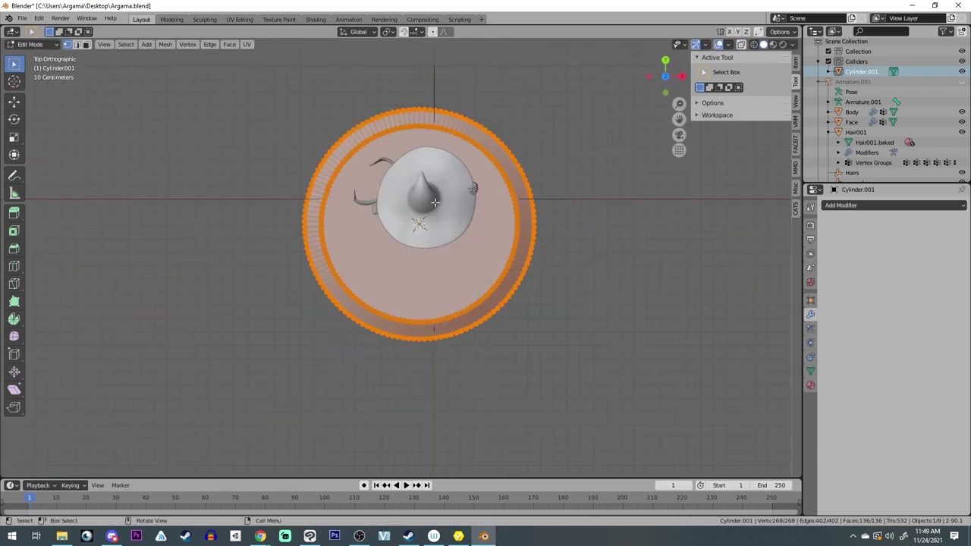
left_click(430, 218)
key("g")
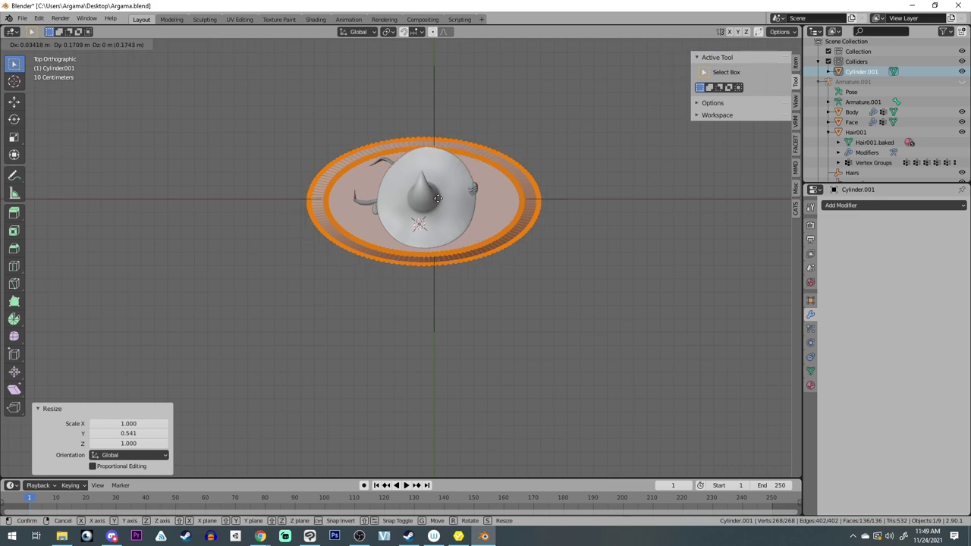
left_click(462, 197)
Scale the whole base along X to 0.723 to narrow it around the avatar's footprint
key("s")
key("x")
left_click(451, 197)
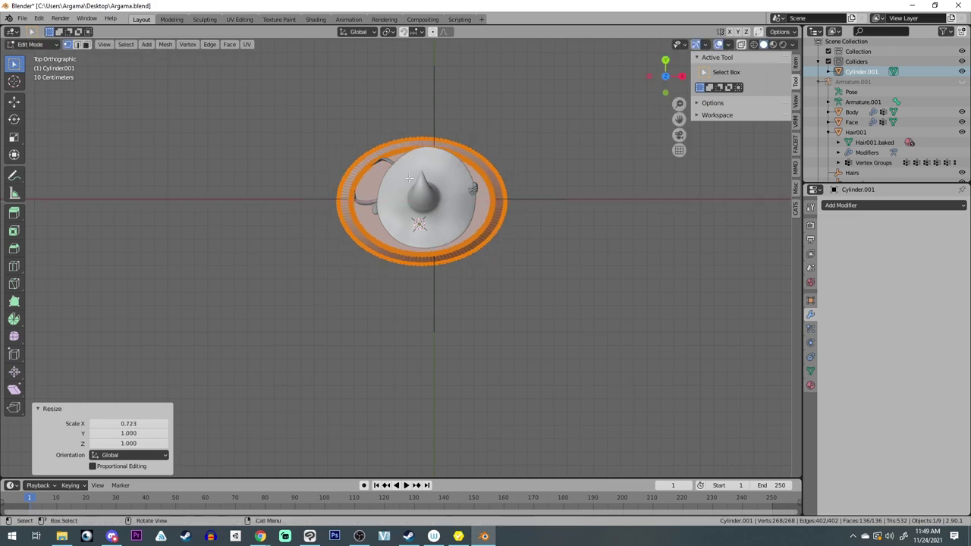
middle_click_drag(451, 197, 483, 362)
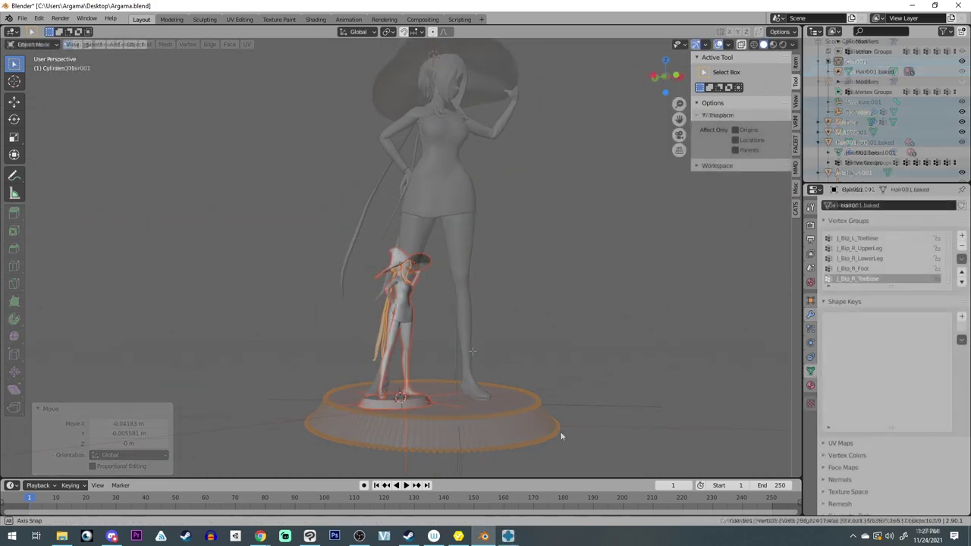
Switch to CHITUBOX and open Argama.stl from the Desktop
left_click(508, 536)
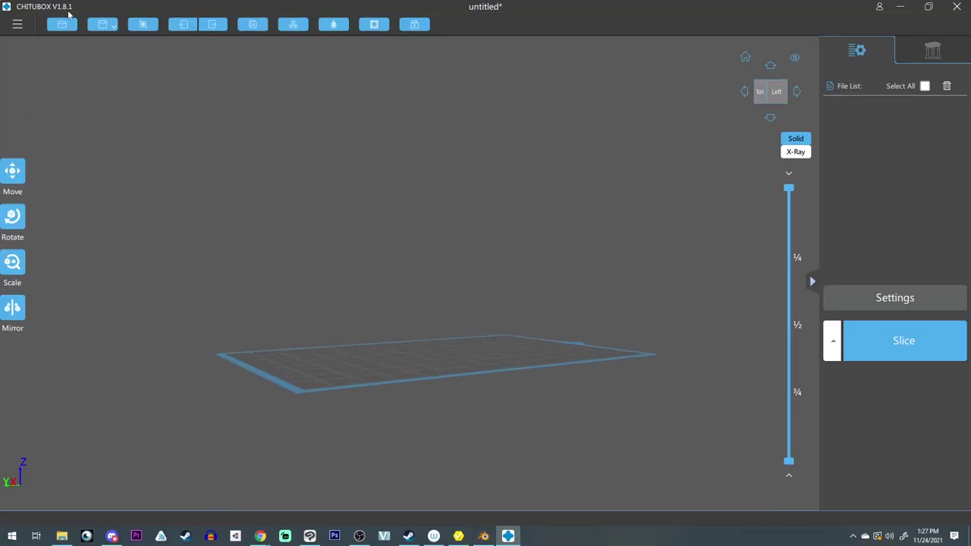
left_click(62, 25)
scroll(139, 242, "down", 10)
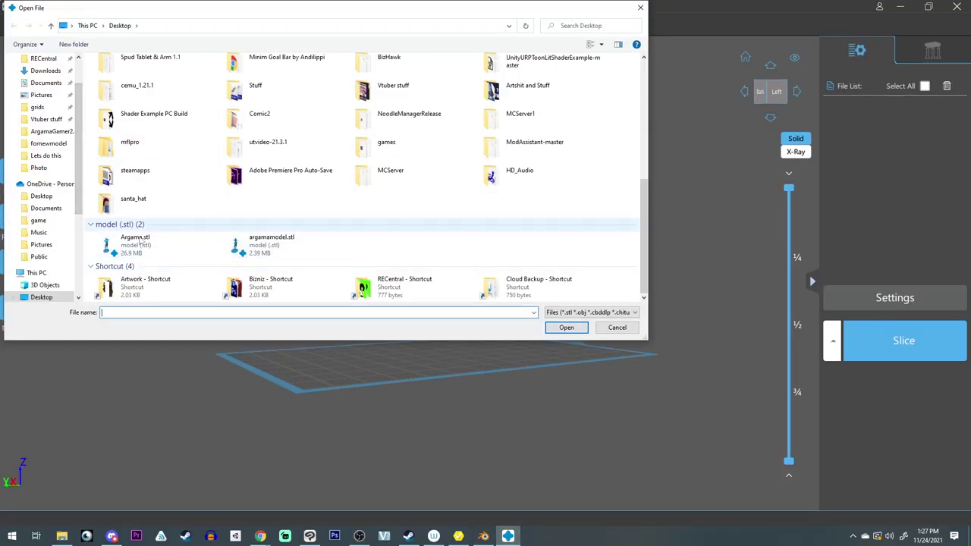
double_click(139, 241)
left_click_drag(480, 359, 495, 364)
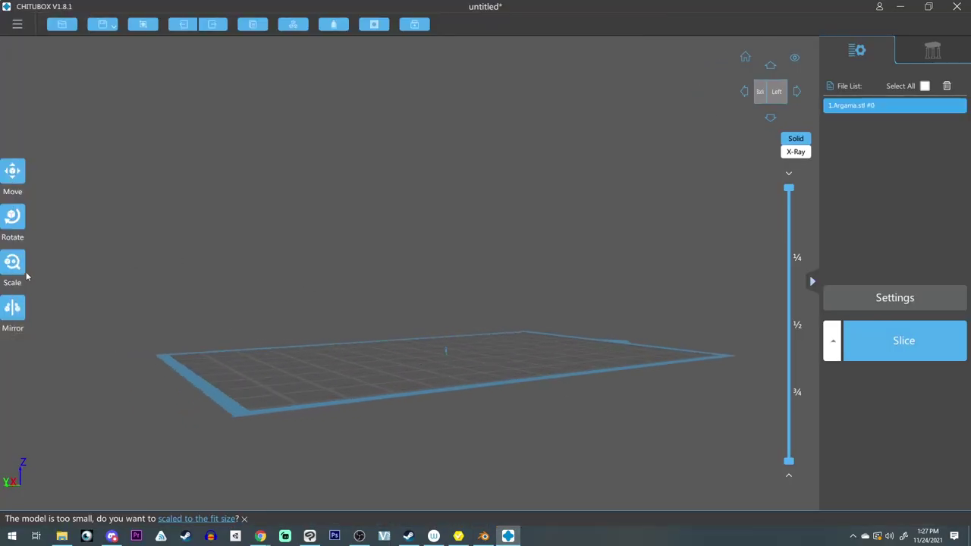
Scale the imported Argama.stl model up to fit the printer's build volume
left_click(15, 266)
left_click(76, 351)
scroll(425, 404, "down", 2)
right_click_drag(425, 404, 384, 391)
scroll(513, 410, "down", 2)
scroll(548, 139, "up", 3)
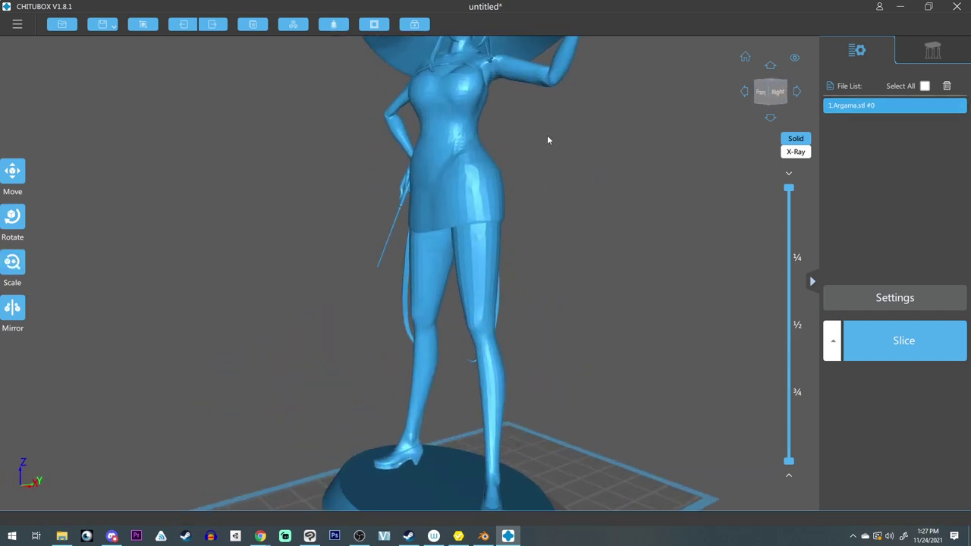
Inspect the scaled figure and its base from several angles on the build plate
middle_click_drag(547, 140, 488, 392)
scroll(488, 392, "up", 5)
scroll(488, 392, "down", 6)
right_click_drag(488, 392, 562, 440)
scroll(563, 439, "down", 1)
middle_click_drag(513, 497, 478, 385)
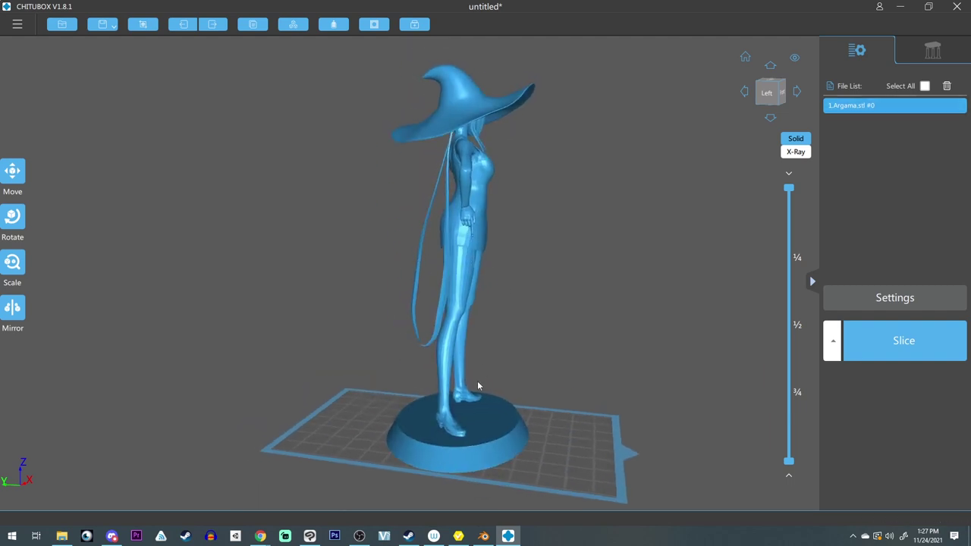
right_click_drag(478, 382, 507, 432)
scroll(507, 432, "down", 1)
Center the figure on the build plate and rotate it about the Z axis to -90°
left_click(13, 172)
left_click(74, 243)
left_click(13, 218)
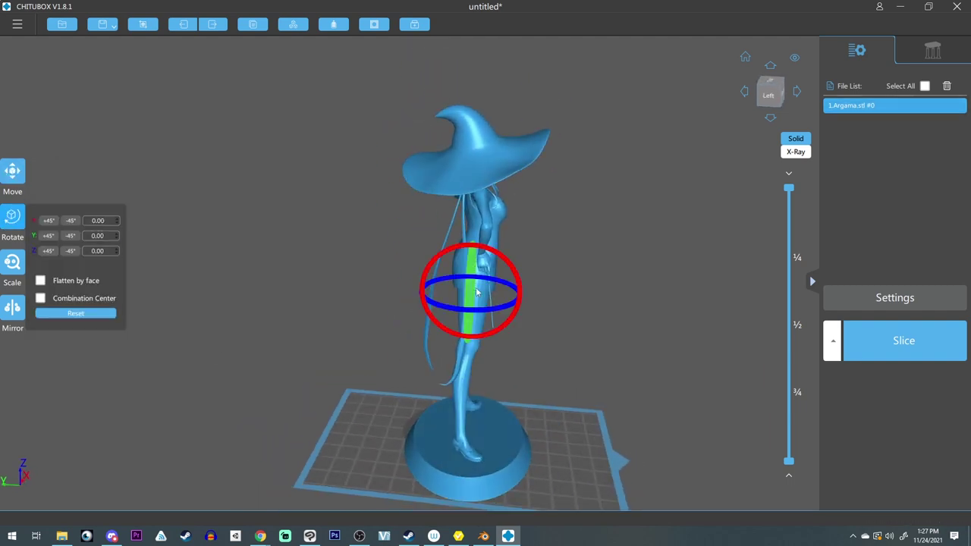
left_click_drag(498, 311, 429, 296)
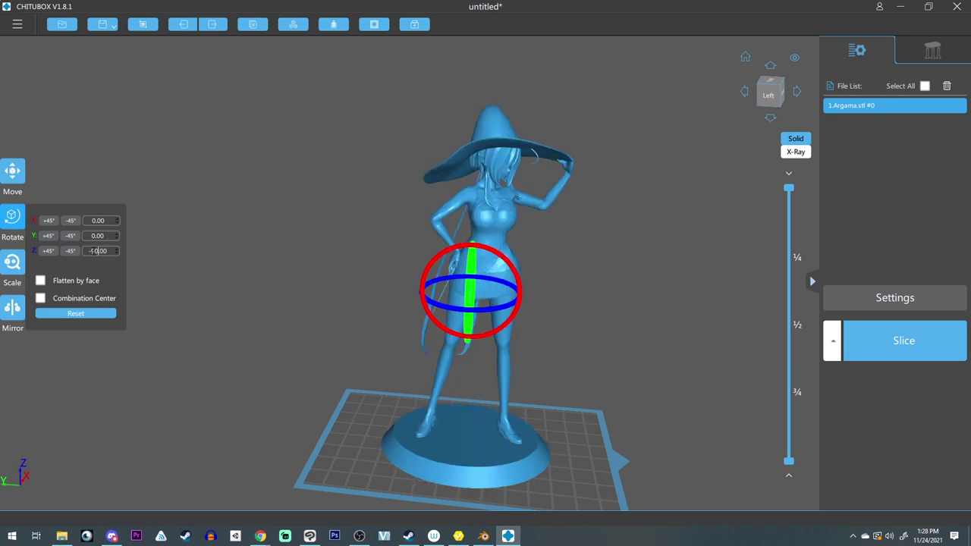
left_click(310, 261)
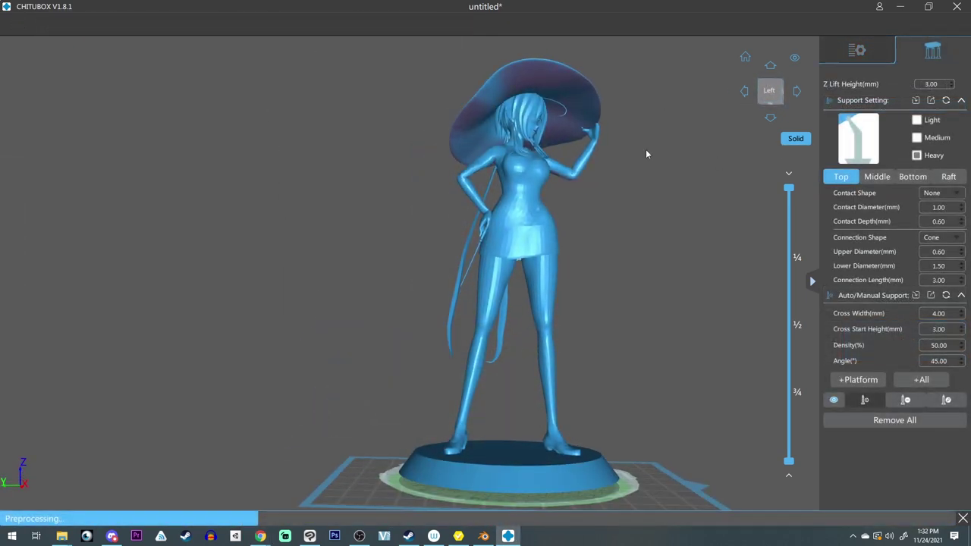
left_click_drag(647, 154, 669, 242)
right_click_drag(683, 319, 667, 296)
middle_click_drag(668, 319, 657, 262)
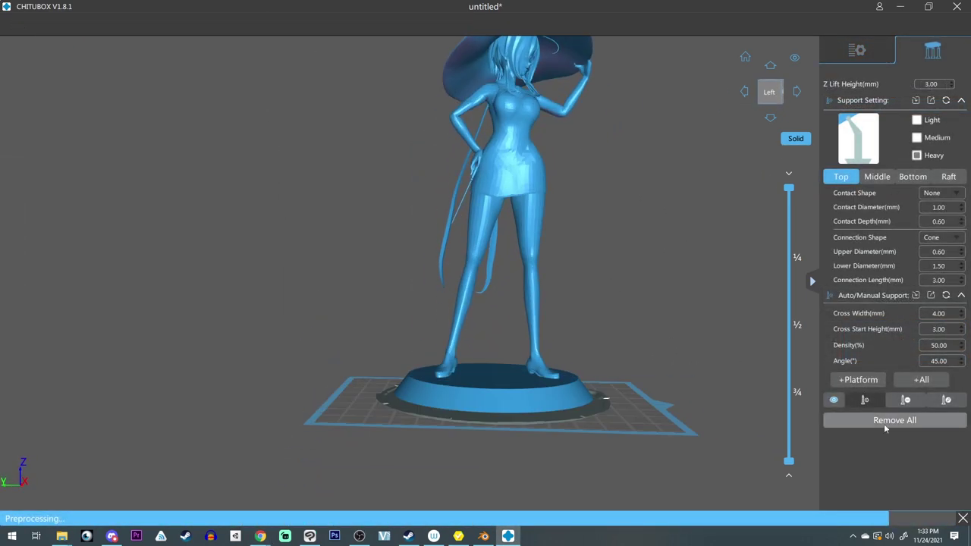
right_click_drag(706, 425, 712, 367)
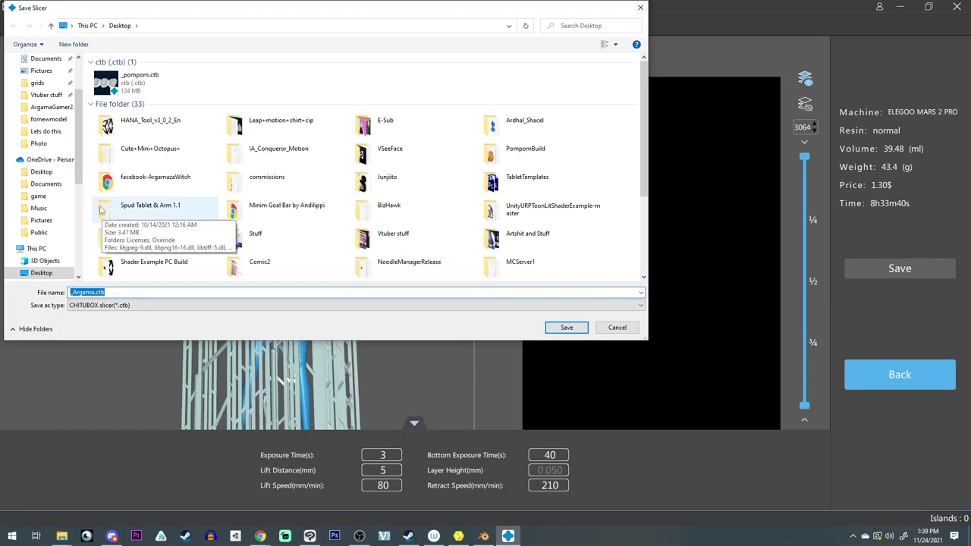
Choose the destination folder and save the sliced print as _Argama.ctb in the CHITUBOX slicer format
left_click(46, 221)
left_click(567, 328)
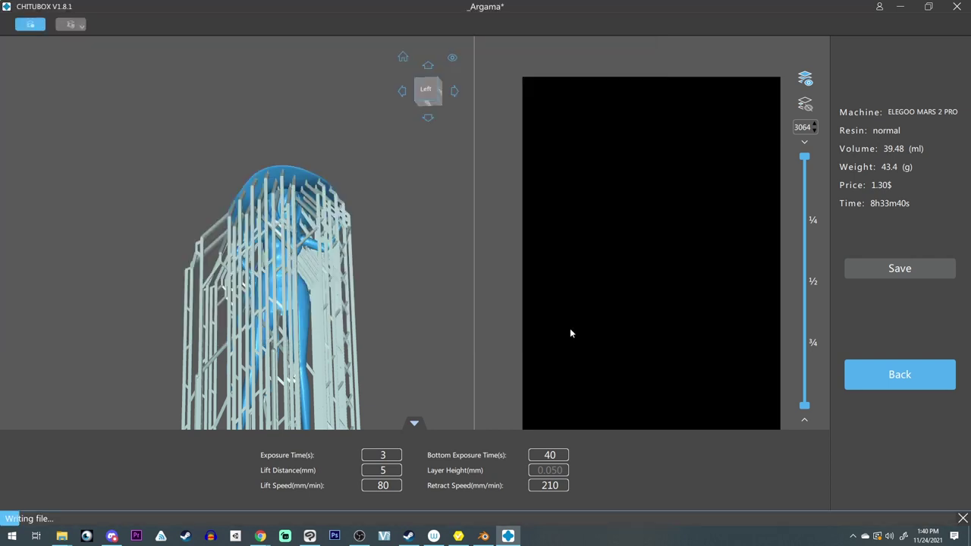